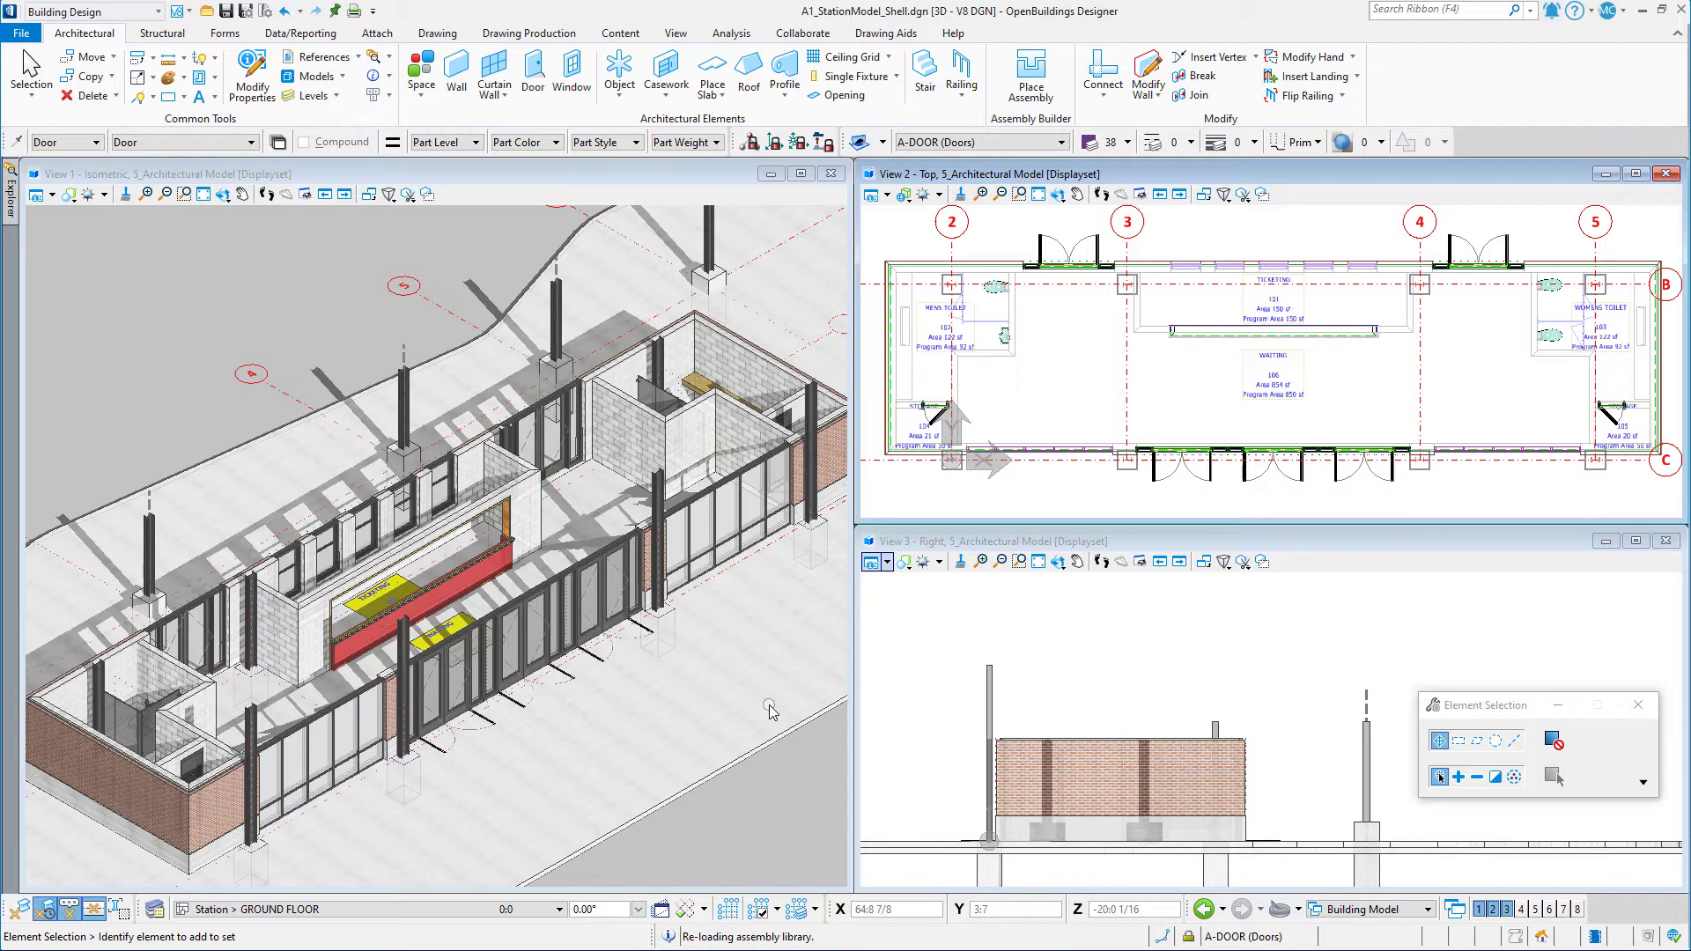
# Start placing a door and choose the HM_Masonry | HalfGlass catalog item.
pyautogui.click(539, 78)
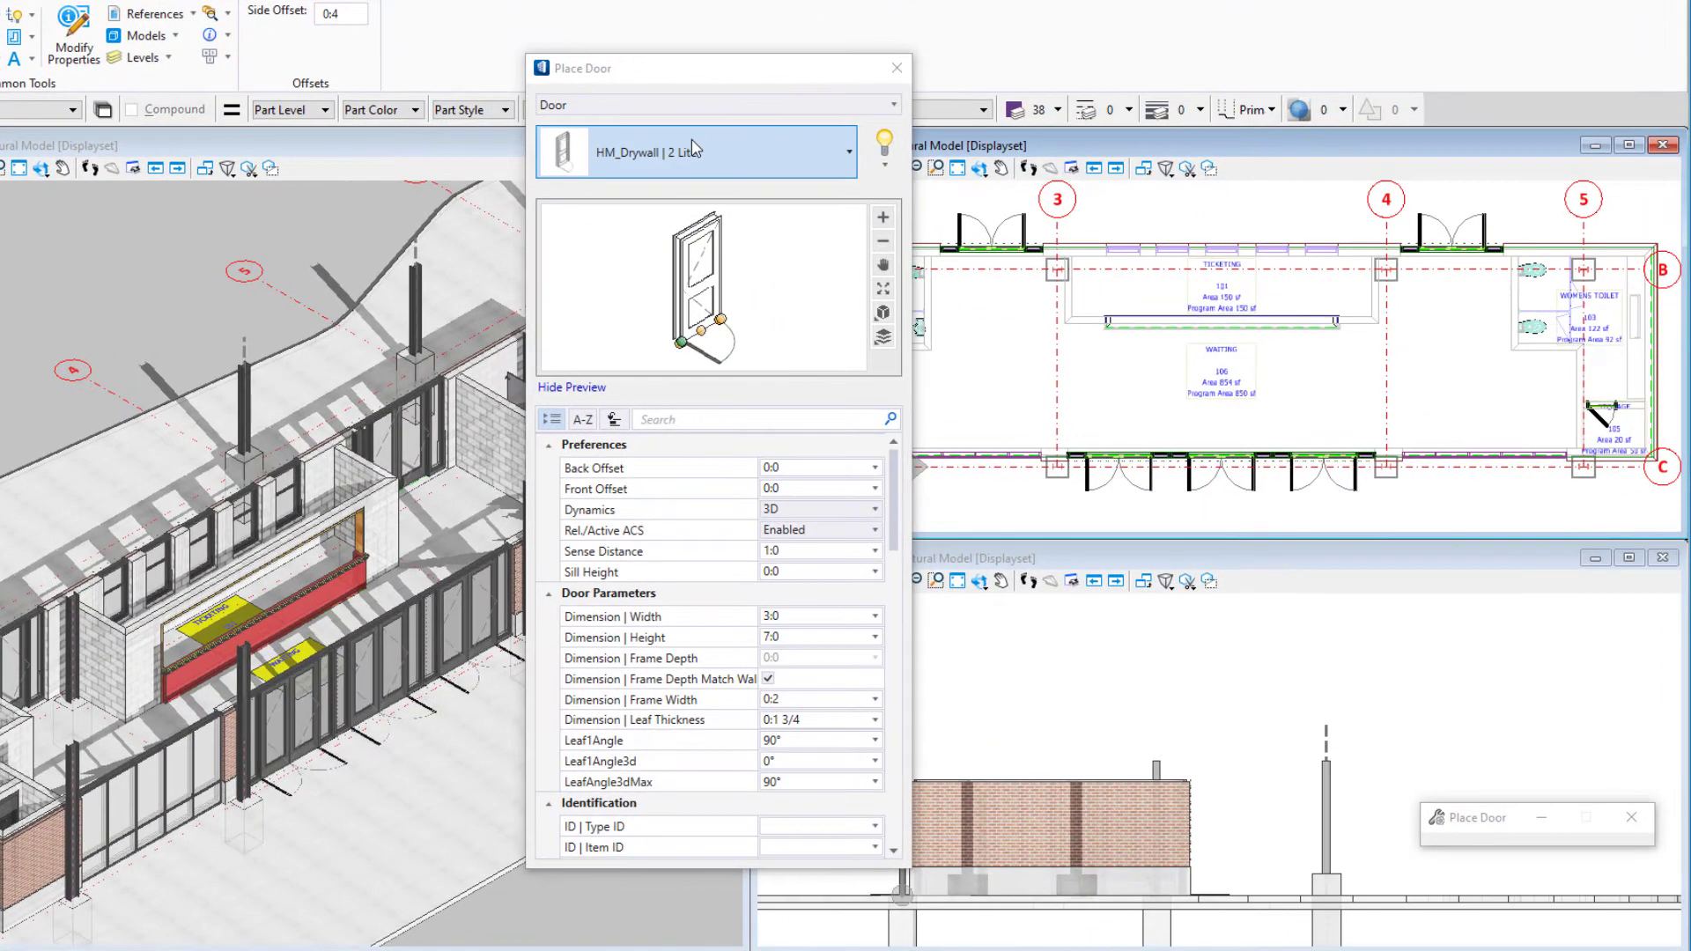
pyautogui.click(747, 168)
pyautogui.scroll(-2, 780, 370)
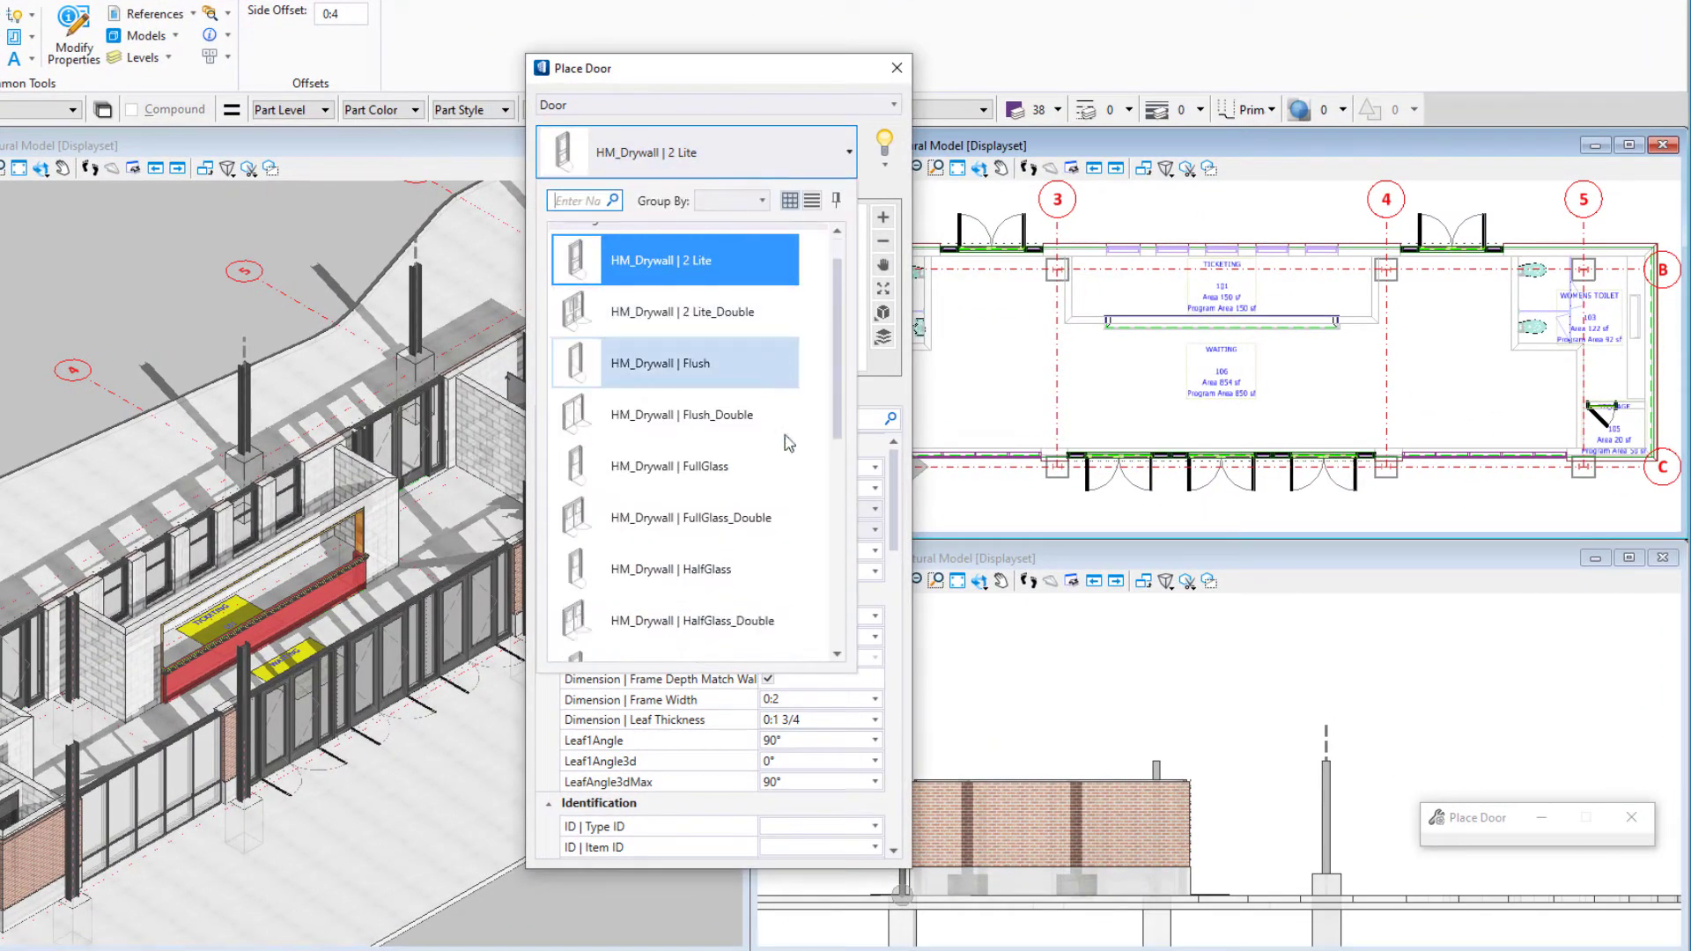
pyautogui.scroll(-3, 788, 458)
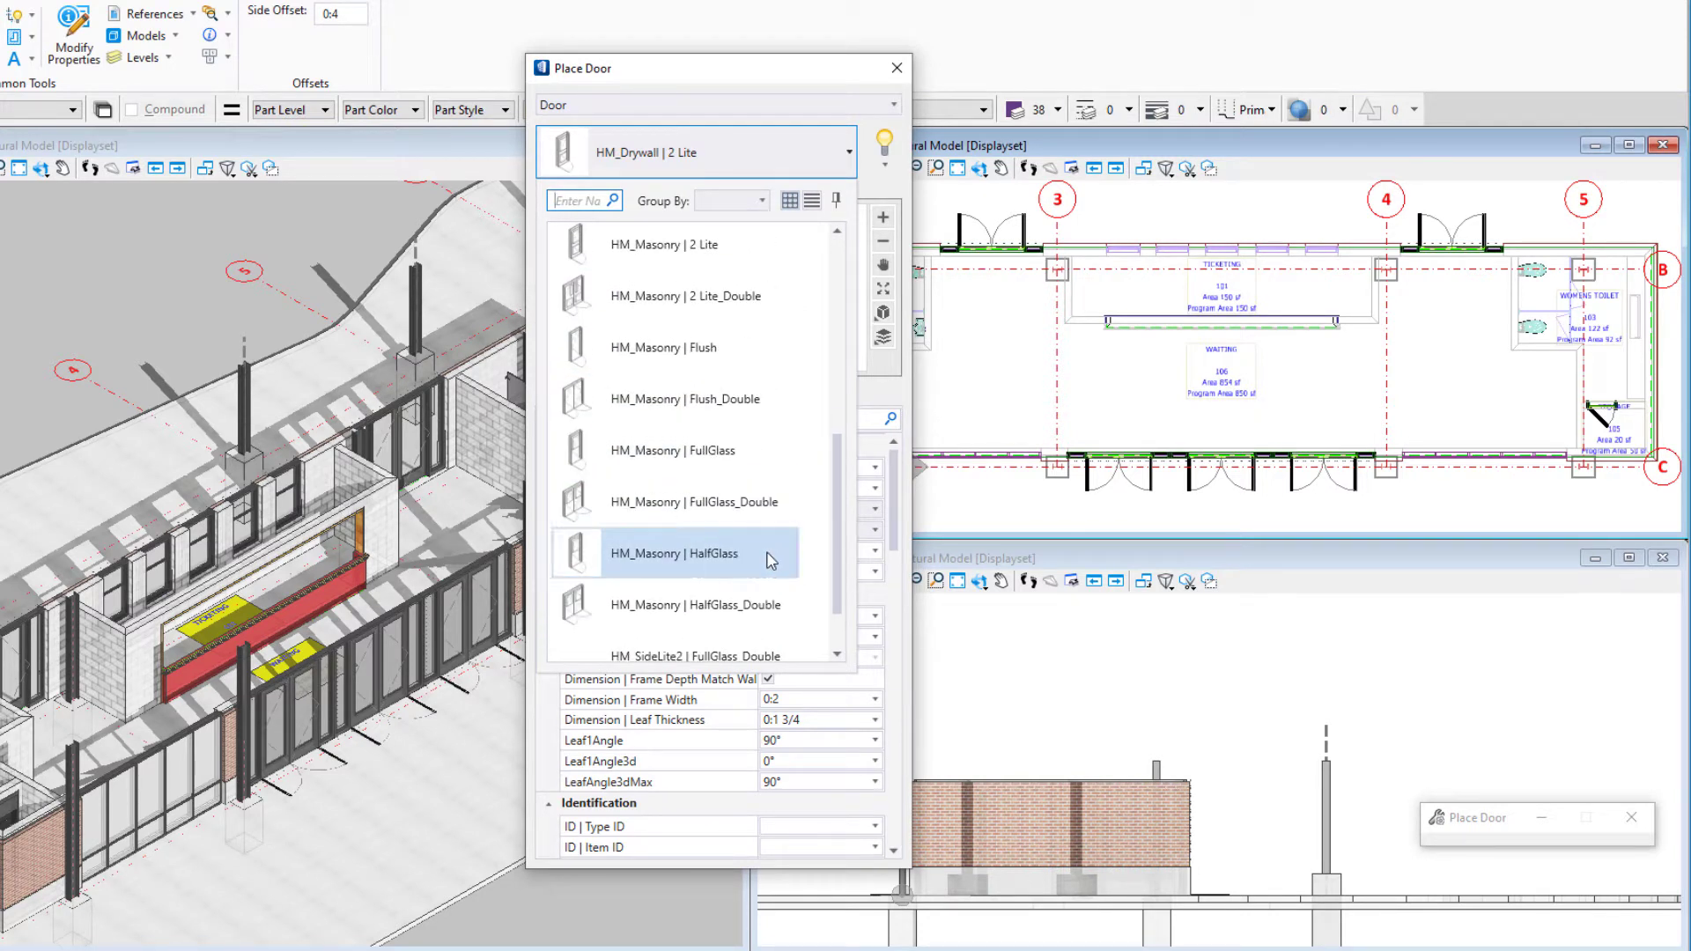
pyautogui.click(772, 561)
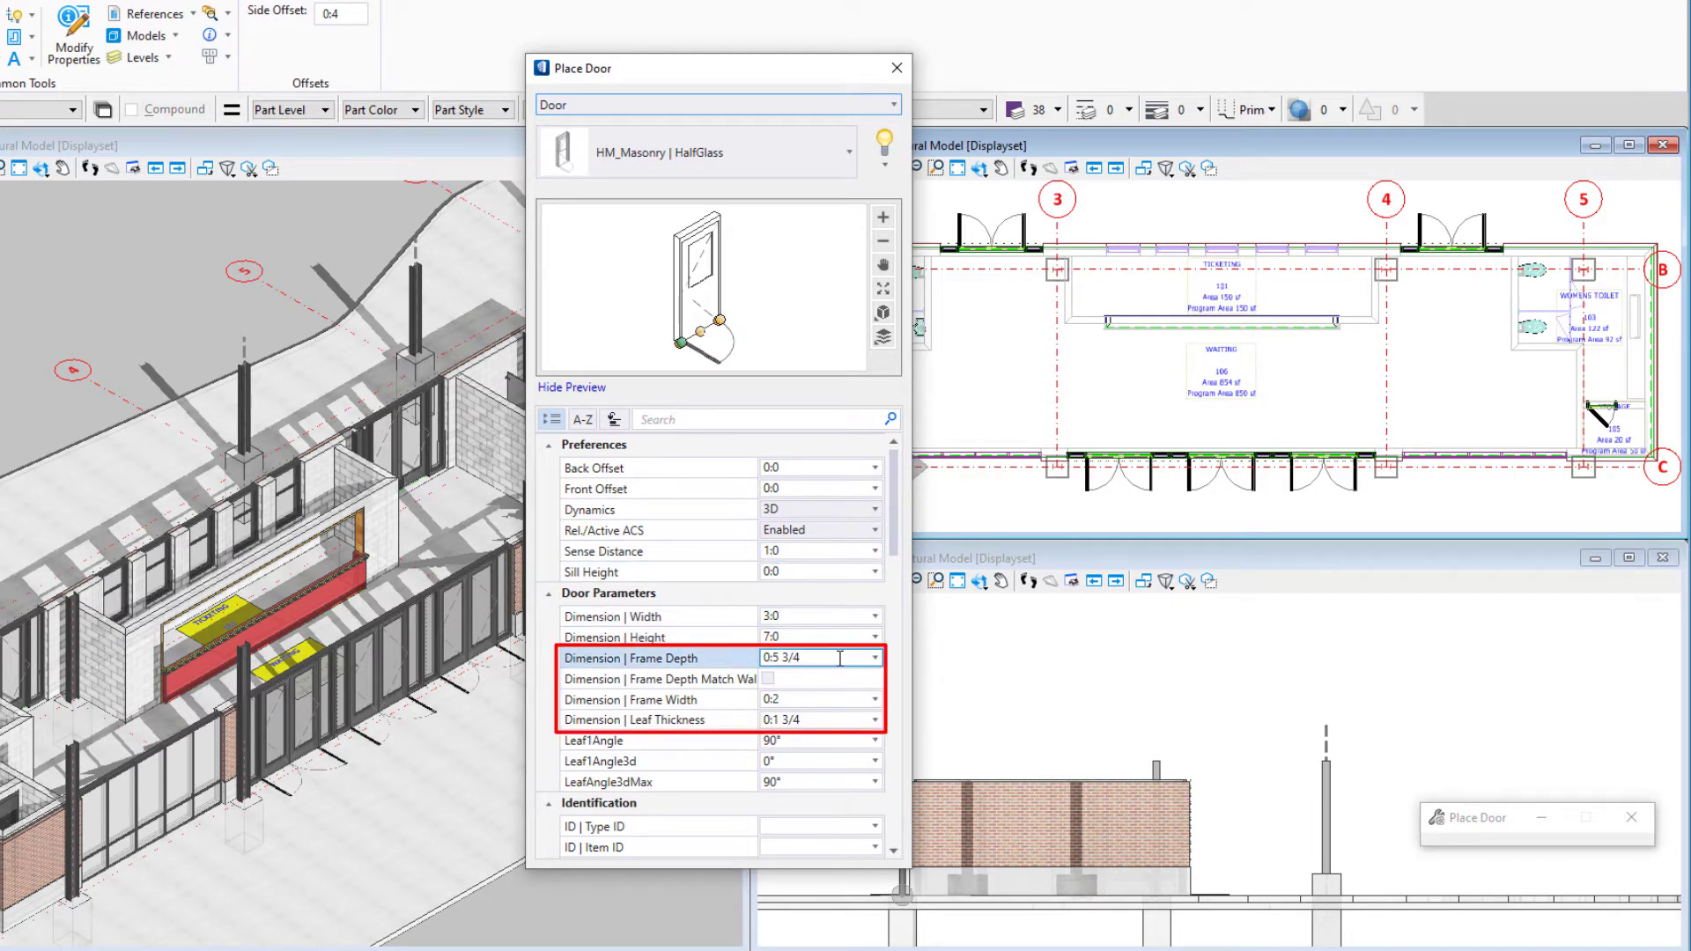
# Set the door's Leaf1Angle to 45°.
pyautogui.click(829, 736)
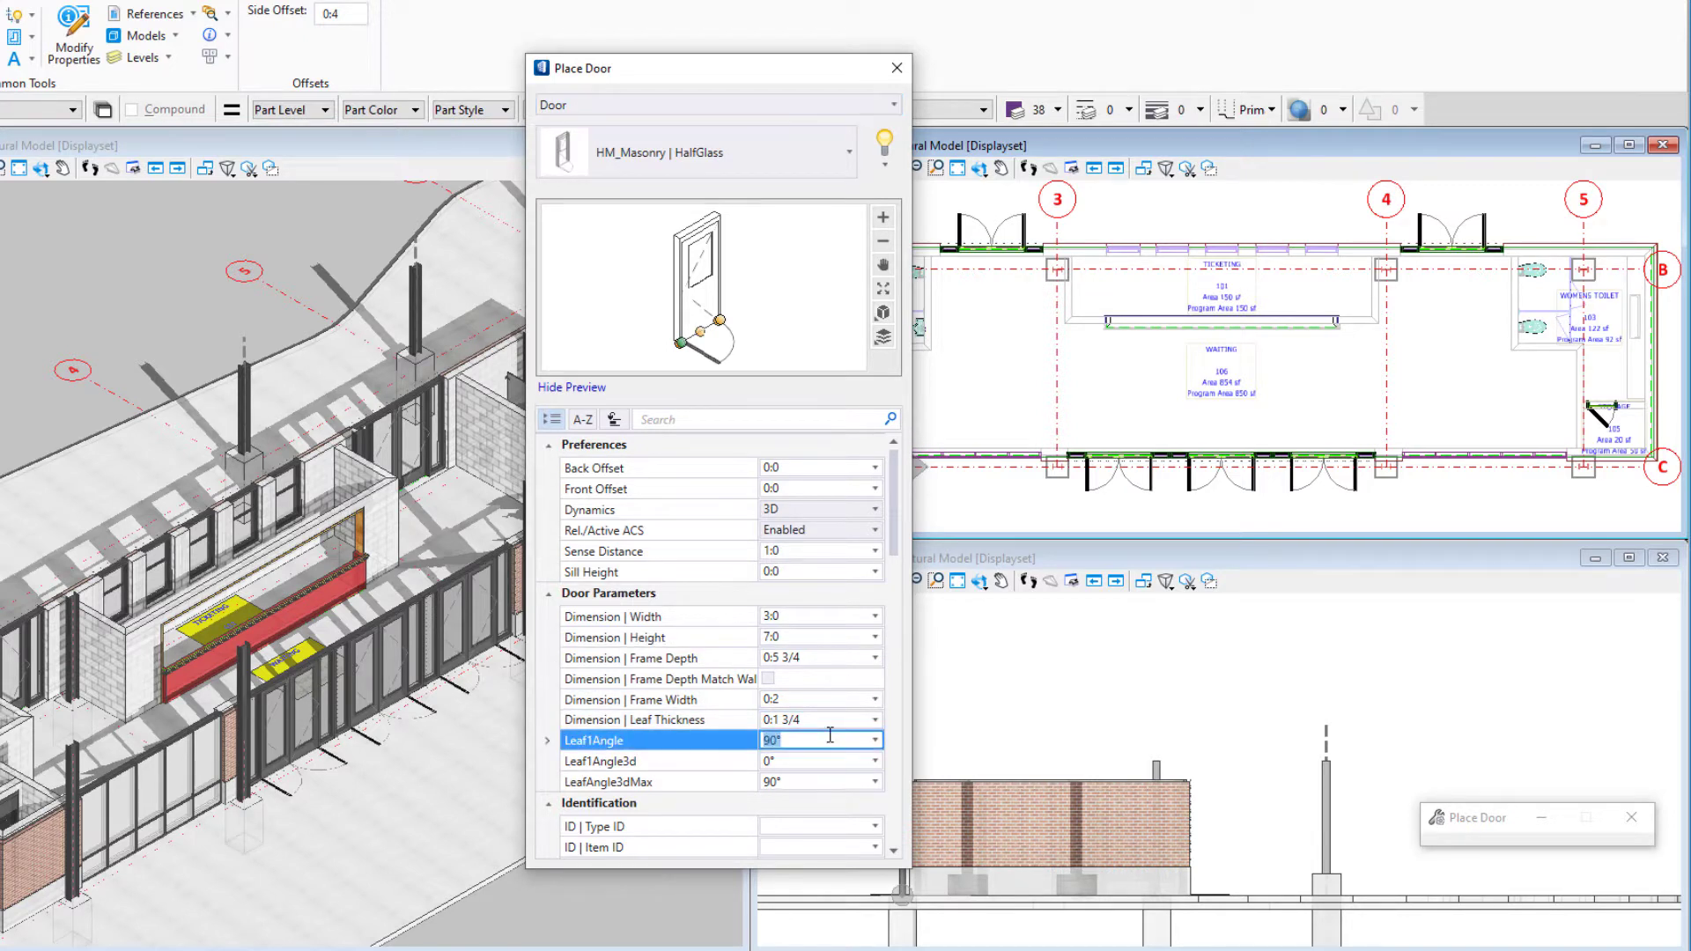
pyautogui.write('45')
pyautogui.press('Return')
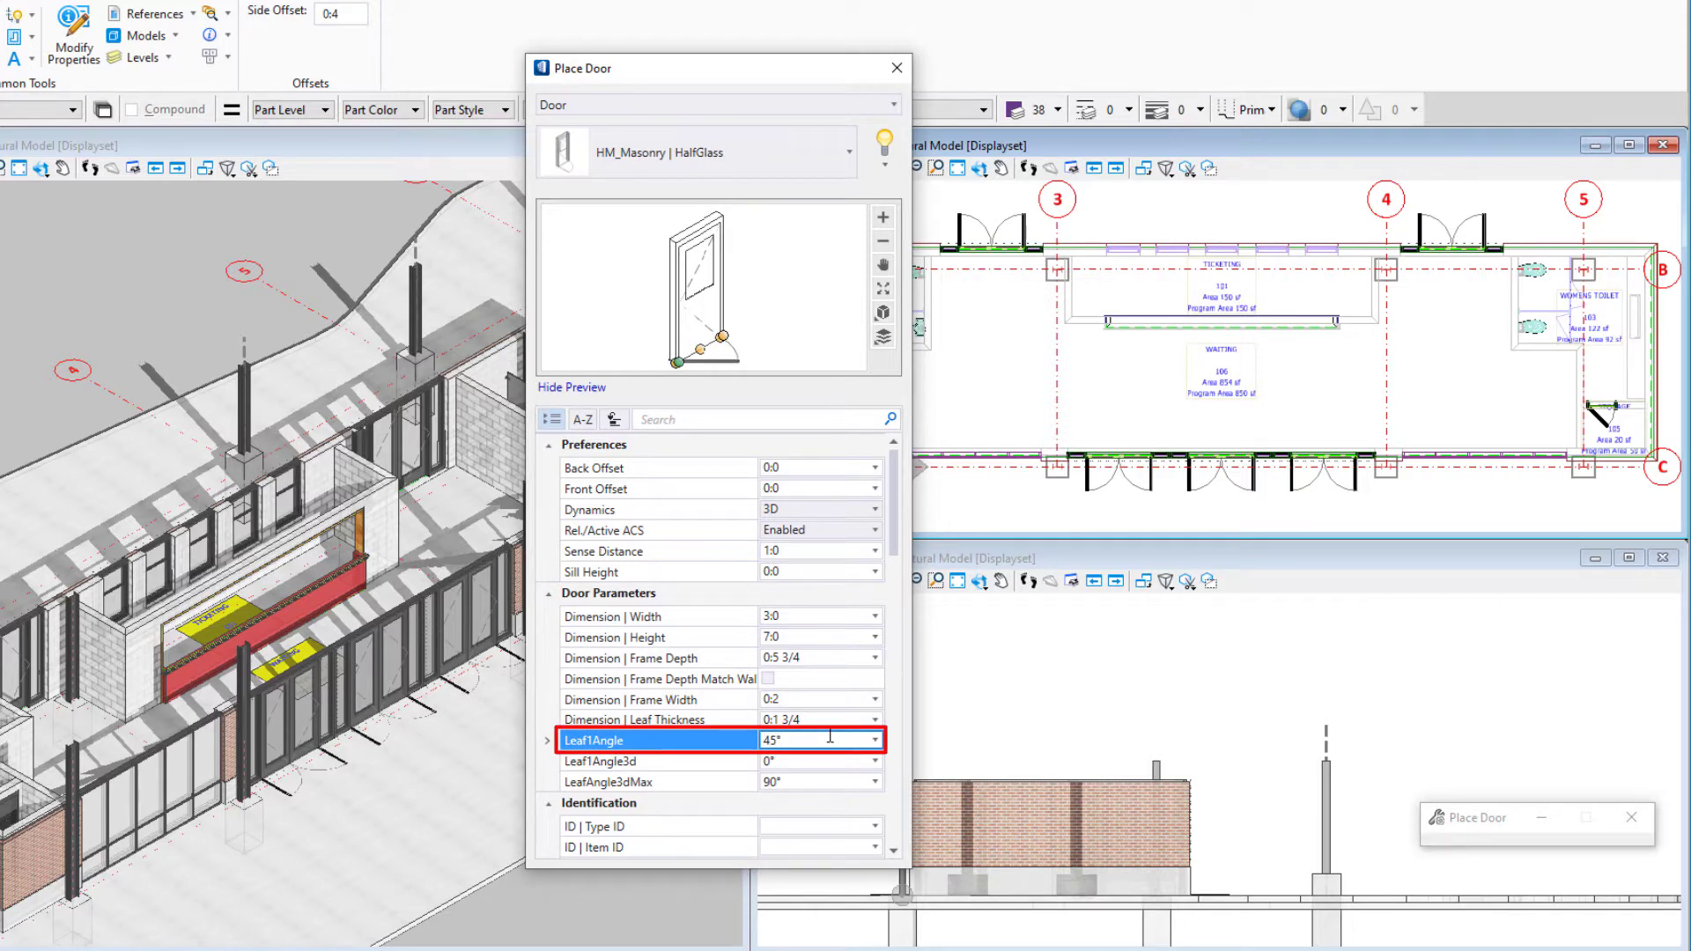
# Enter D2 as the door's Type ID in its identification properties.
pyautogui.scroll(-1, 832, 740)
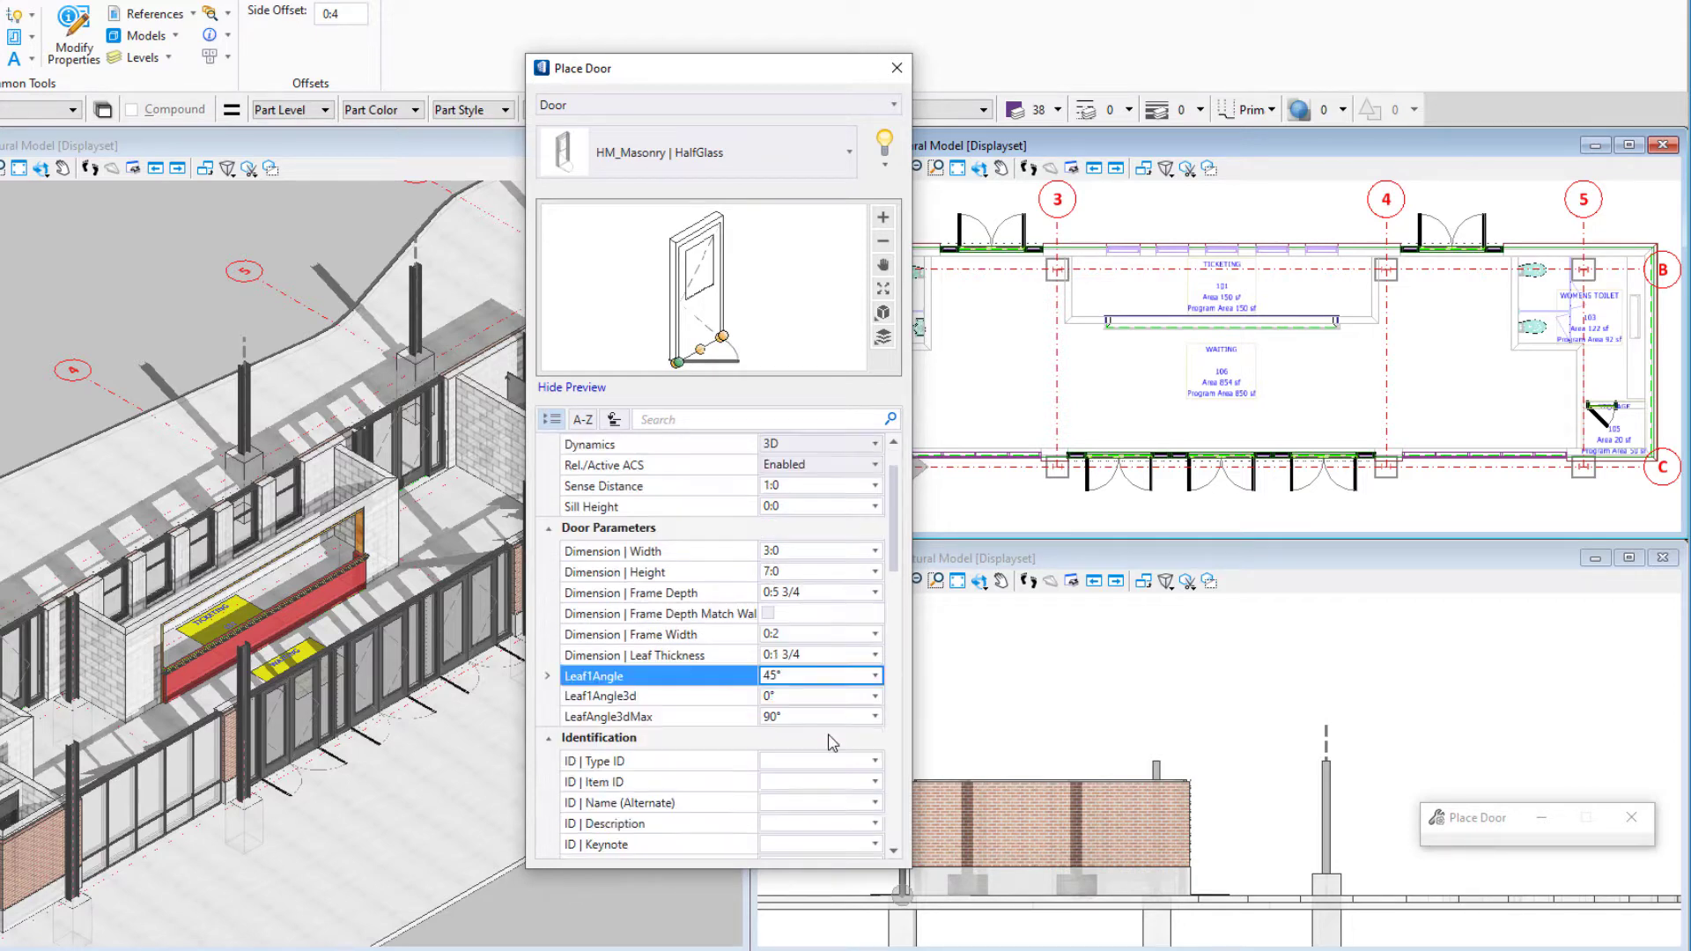
pyautogui.scroll(-1, 831, 742)
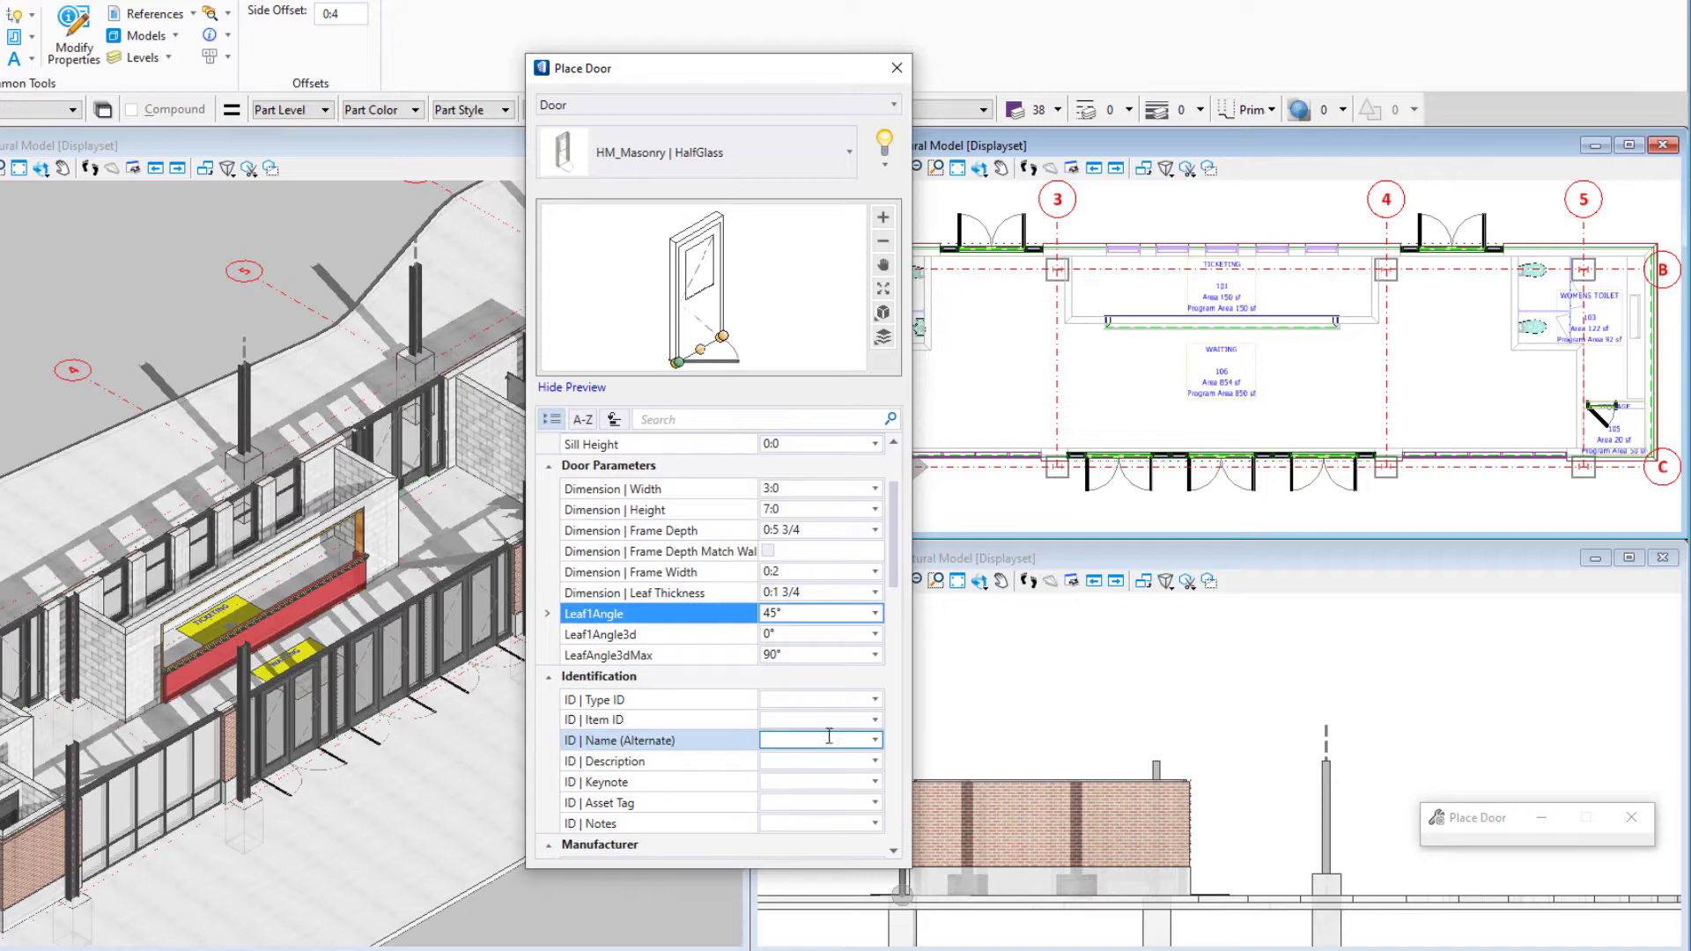
pyautogui.click(818, 701)
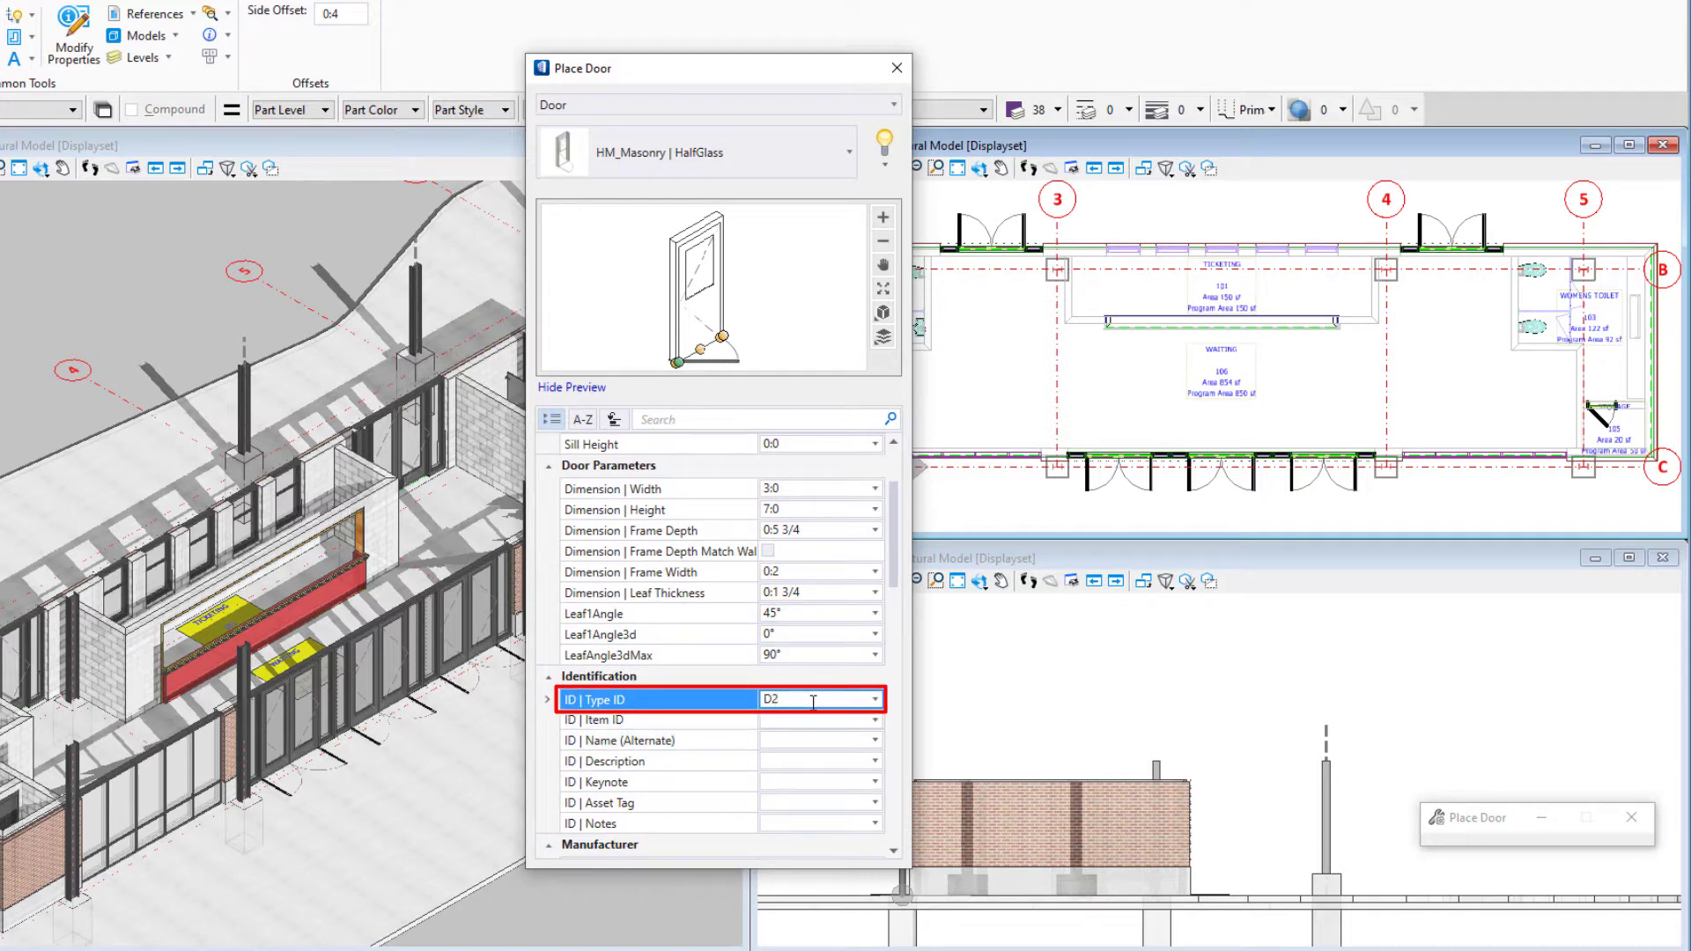
pyautogui.write('D2')
# Set the door's manufacturer name to ACME Door and its model number to 1234.
pyautogui.scroll(-3, 813, 702)
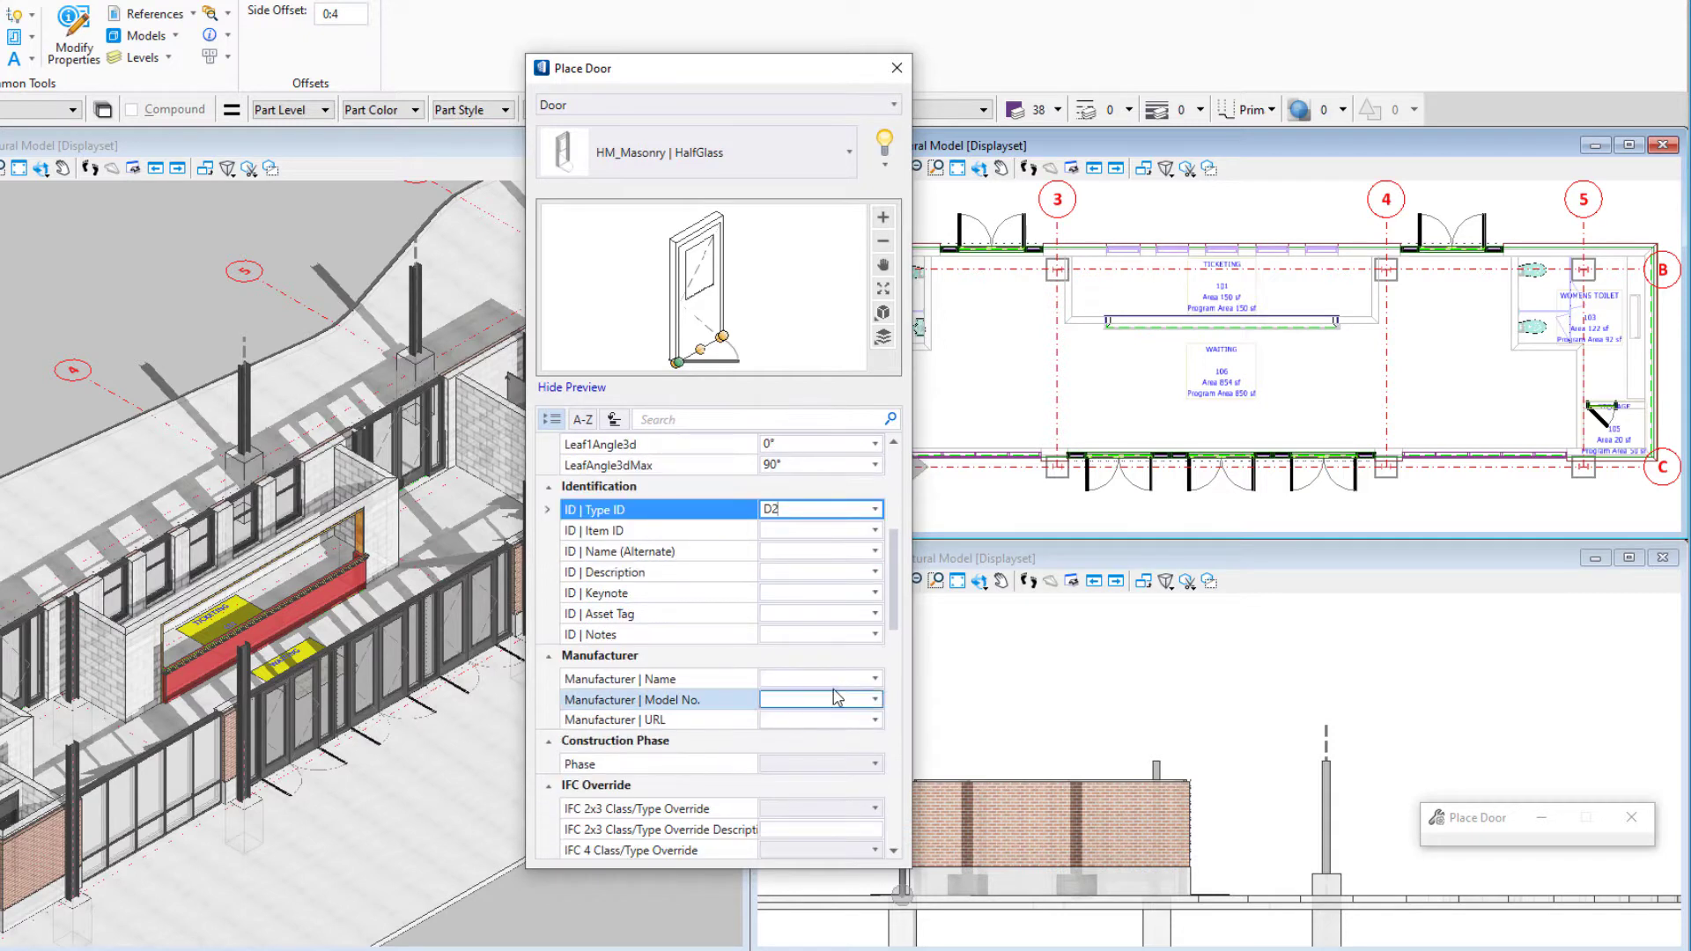
pyautogui.click(836, 679)
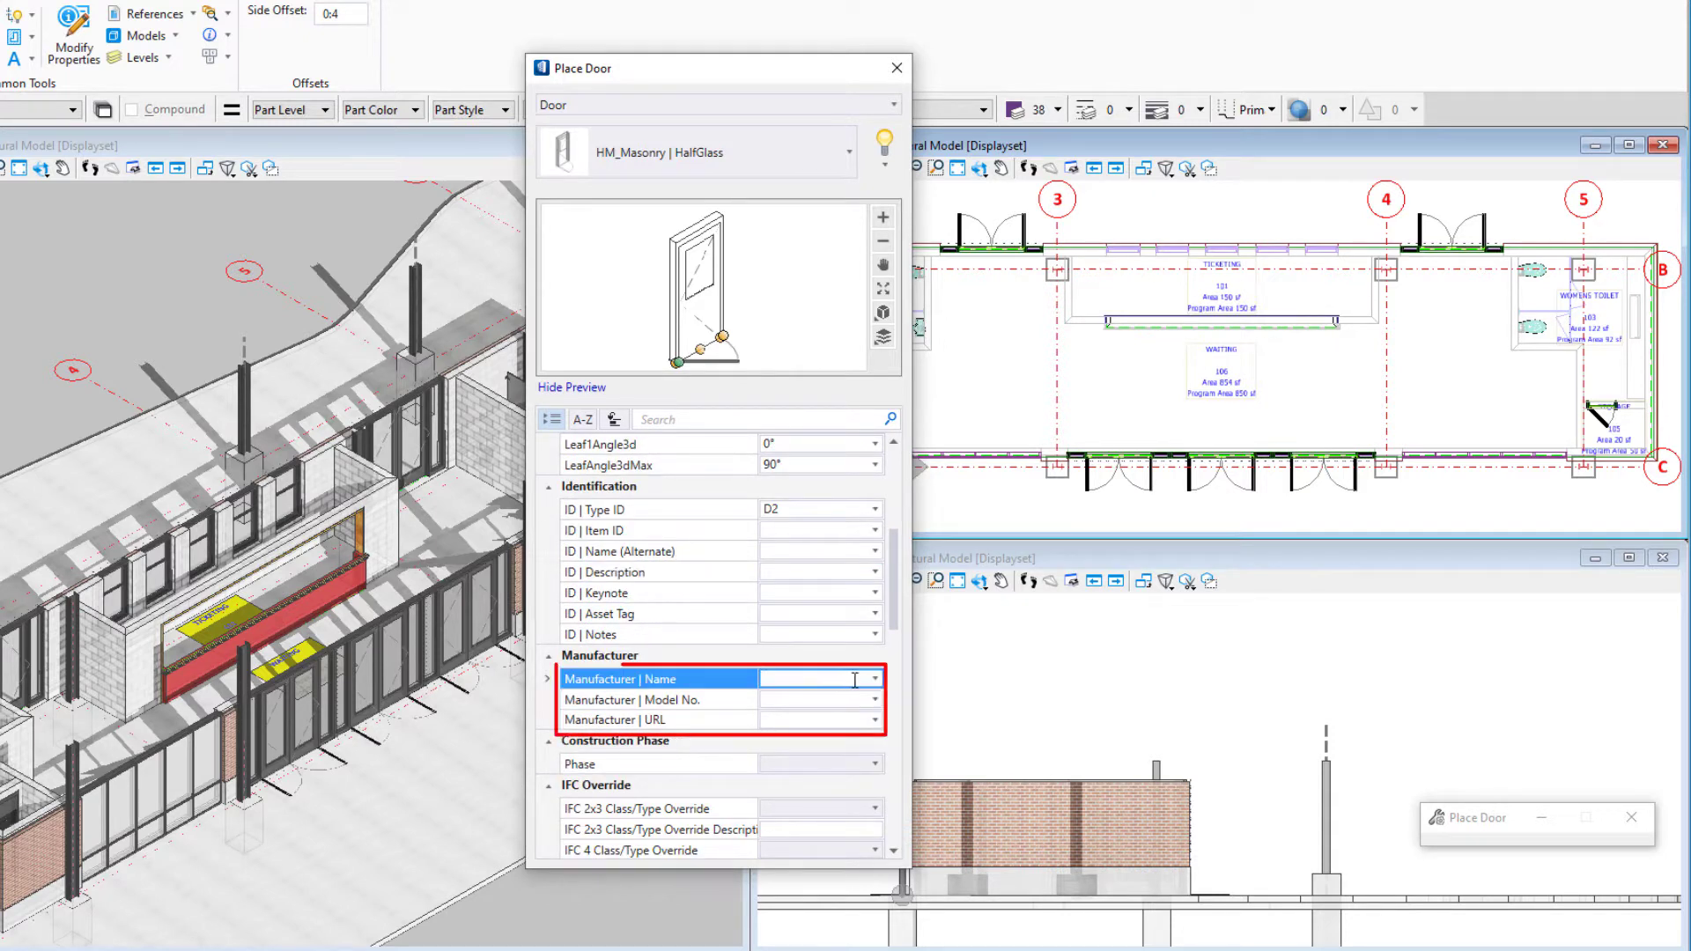
pyautogui.click(875, 679)
pyautogui.click(857, 702)
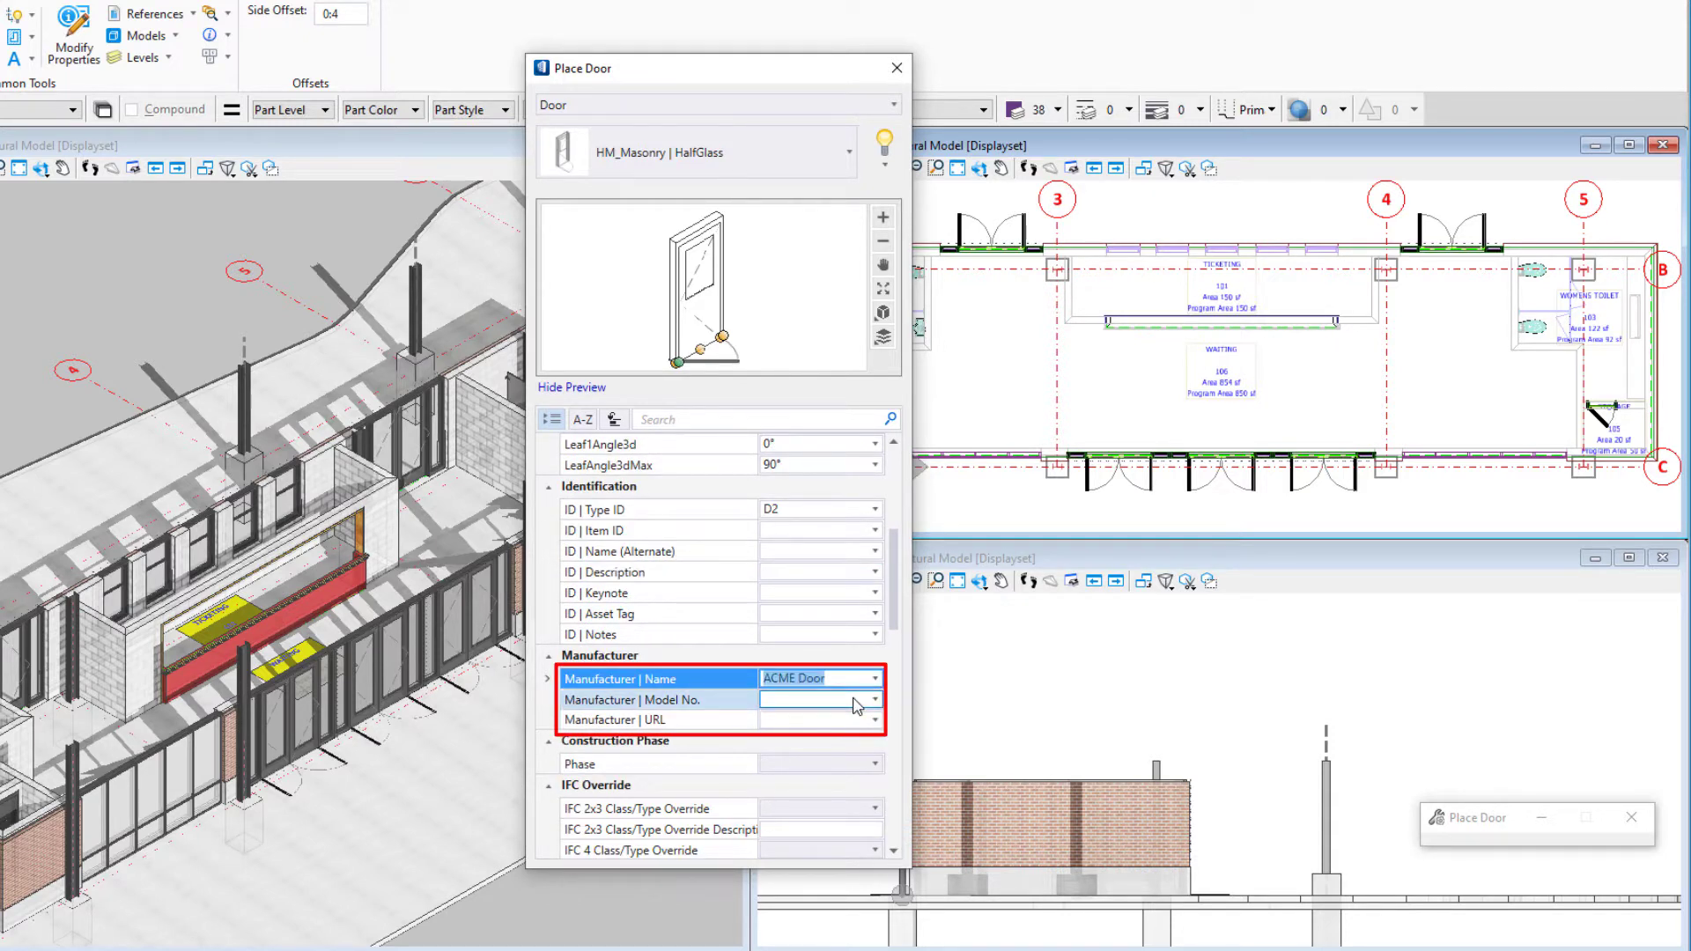
pyautogui.click(875, 700)
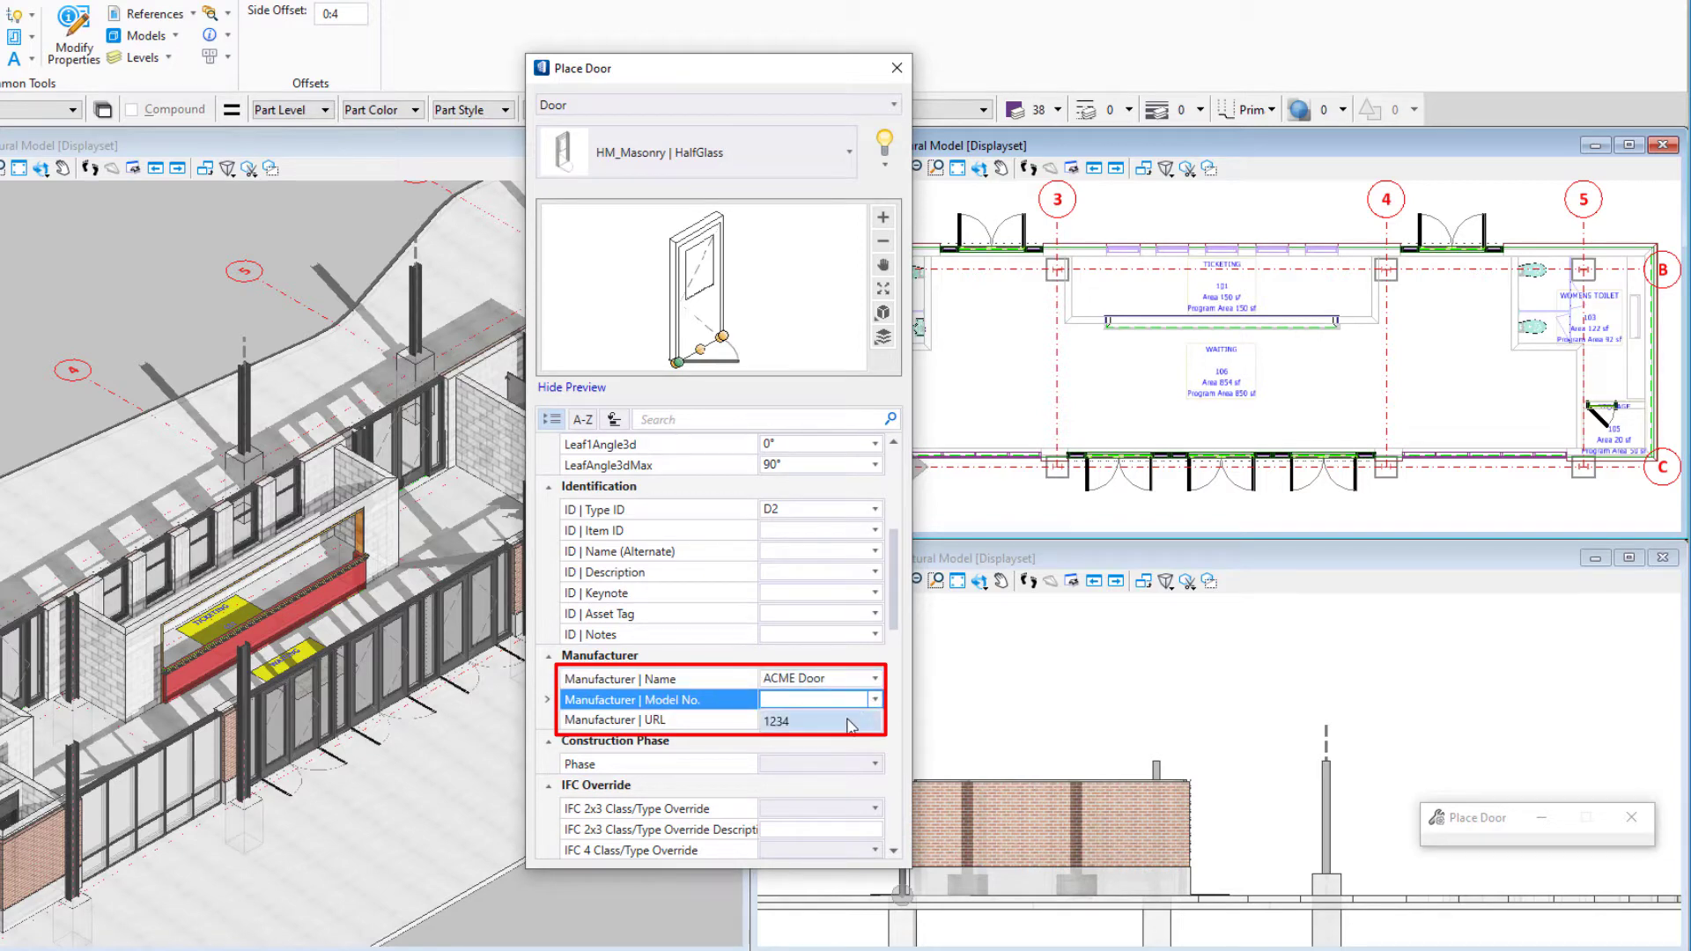
pyautogui.click(853, 720)
pyautogui.click(848, 745)
# Set the door type to NV - Narrow View.
pyautogui.scroll(-3, 848, 745)
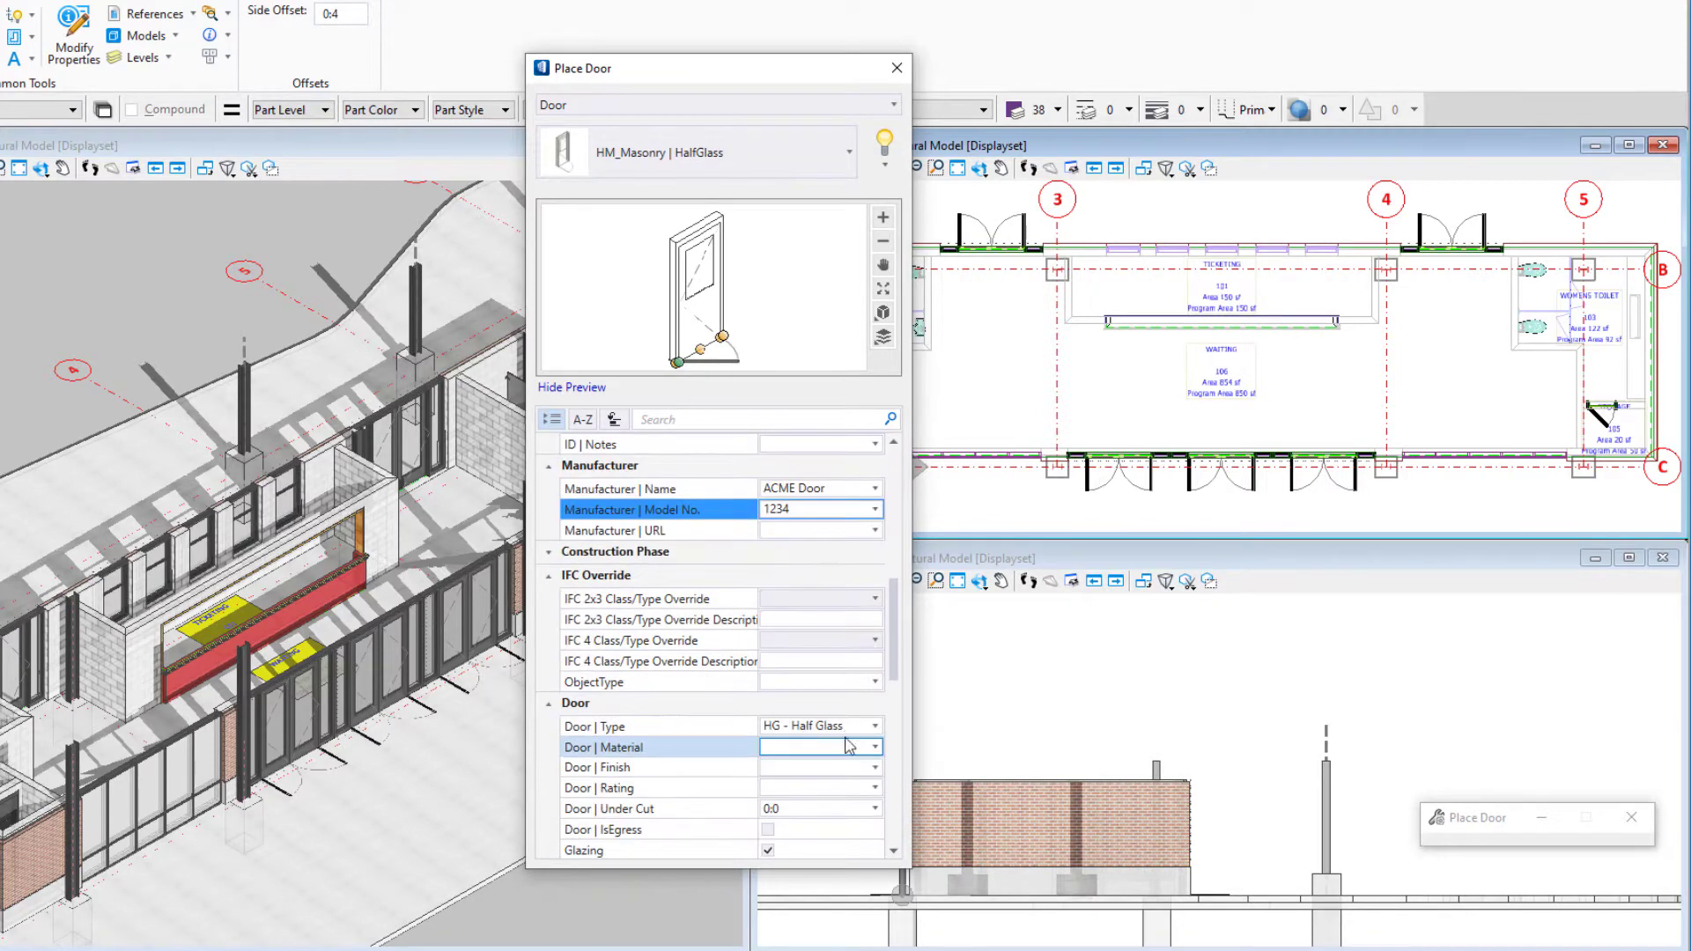
pyautogui.click(842, 726)
pyautogui.click(875, 727)
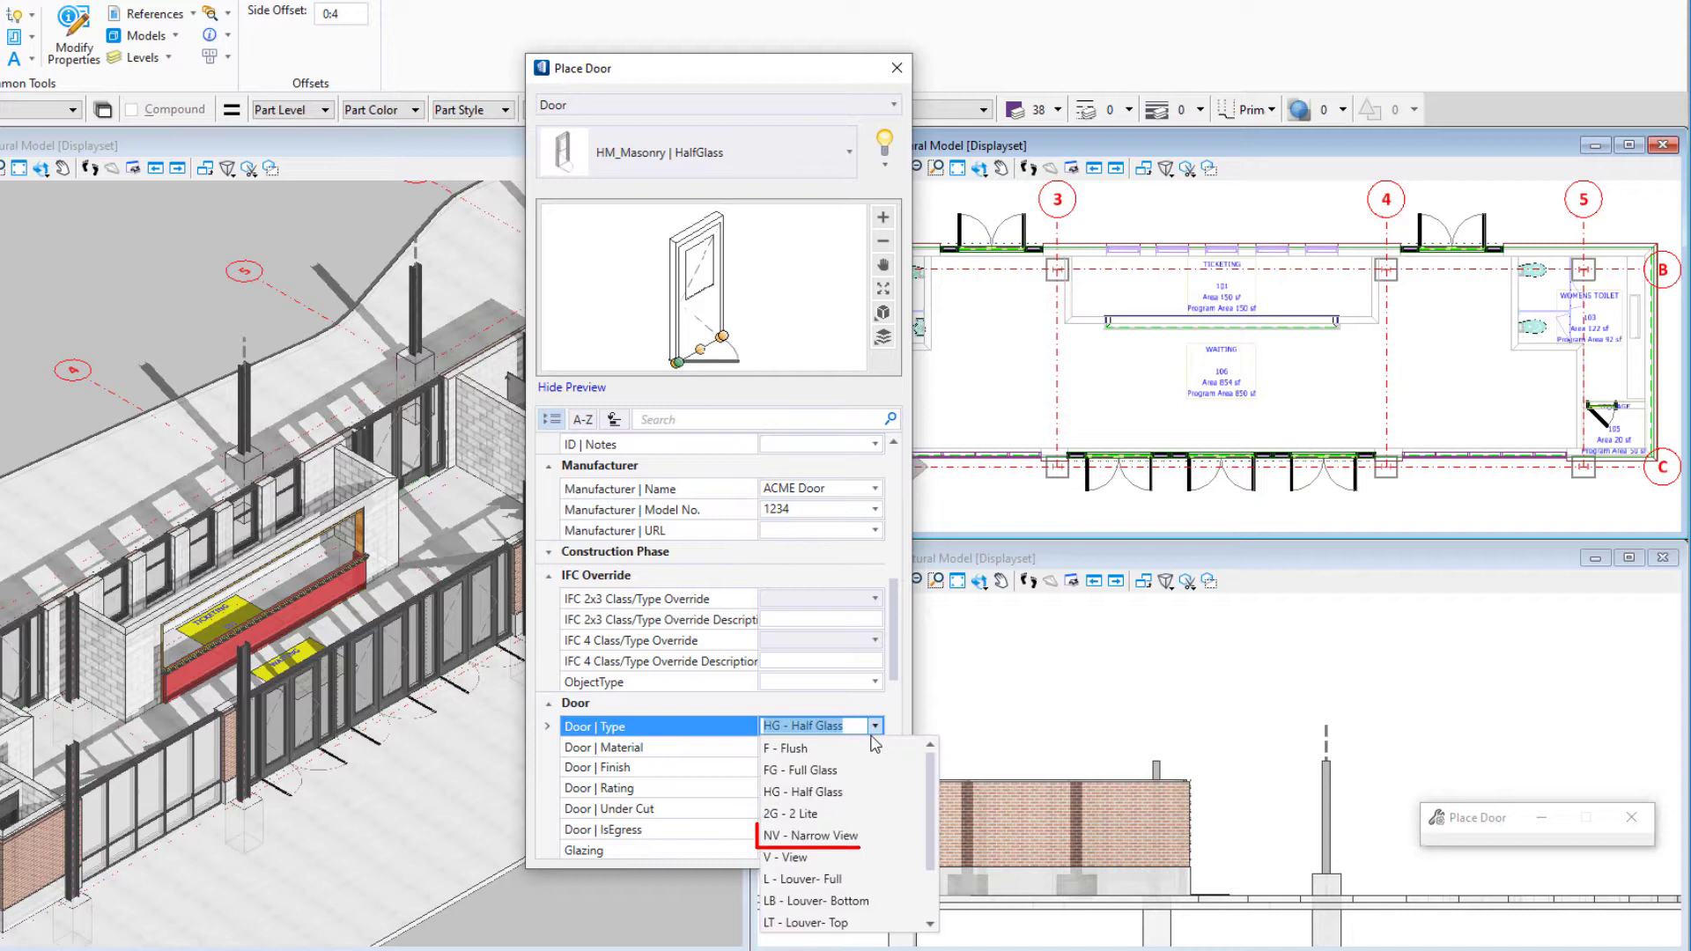
pyautogui.click(825, 836)
# Set the door material to STL and the door finish to PT-1.
pyautogui.click(841, 747)
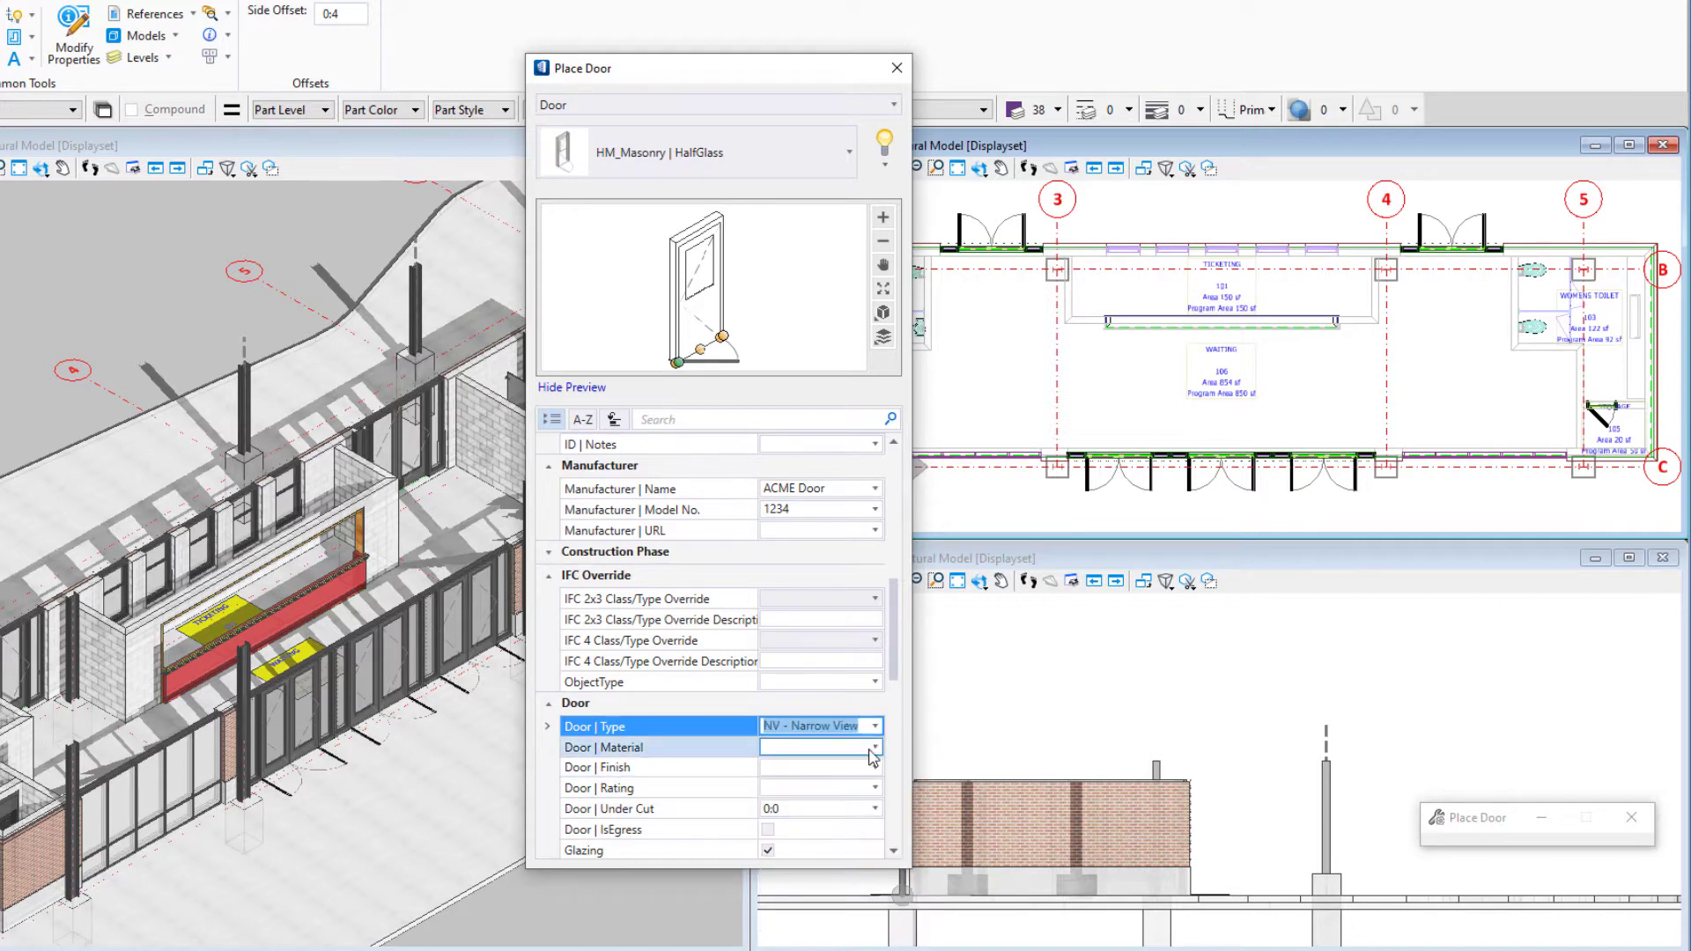
pyautogui.click(875, 747)
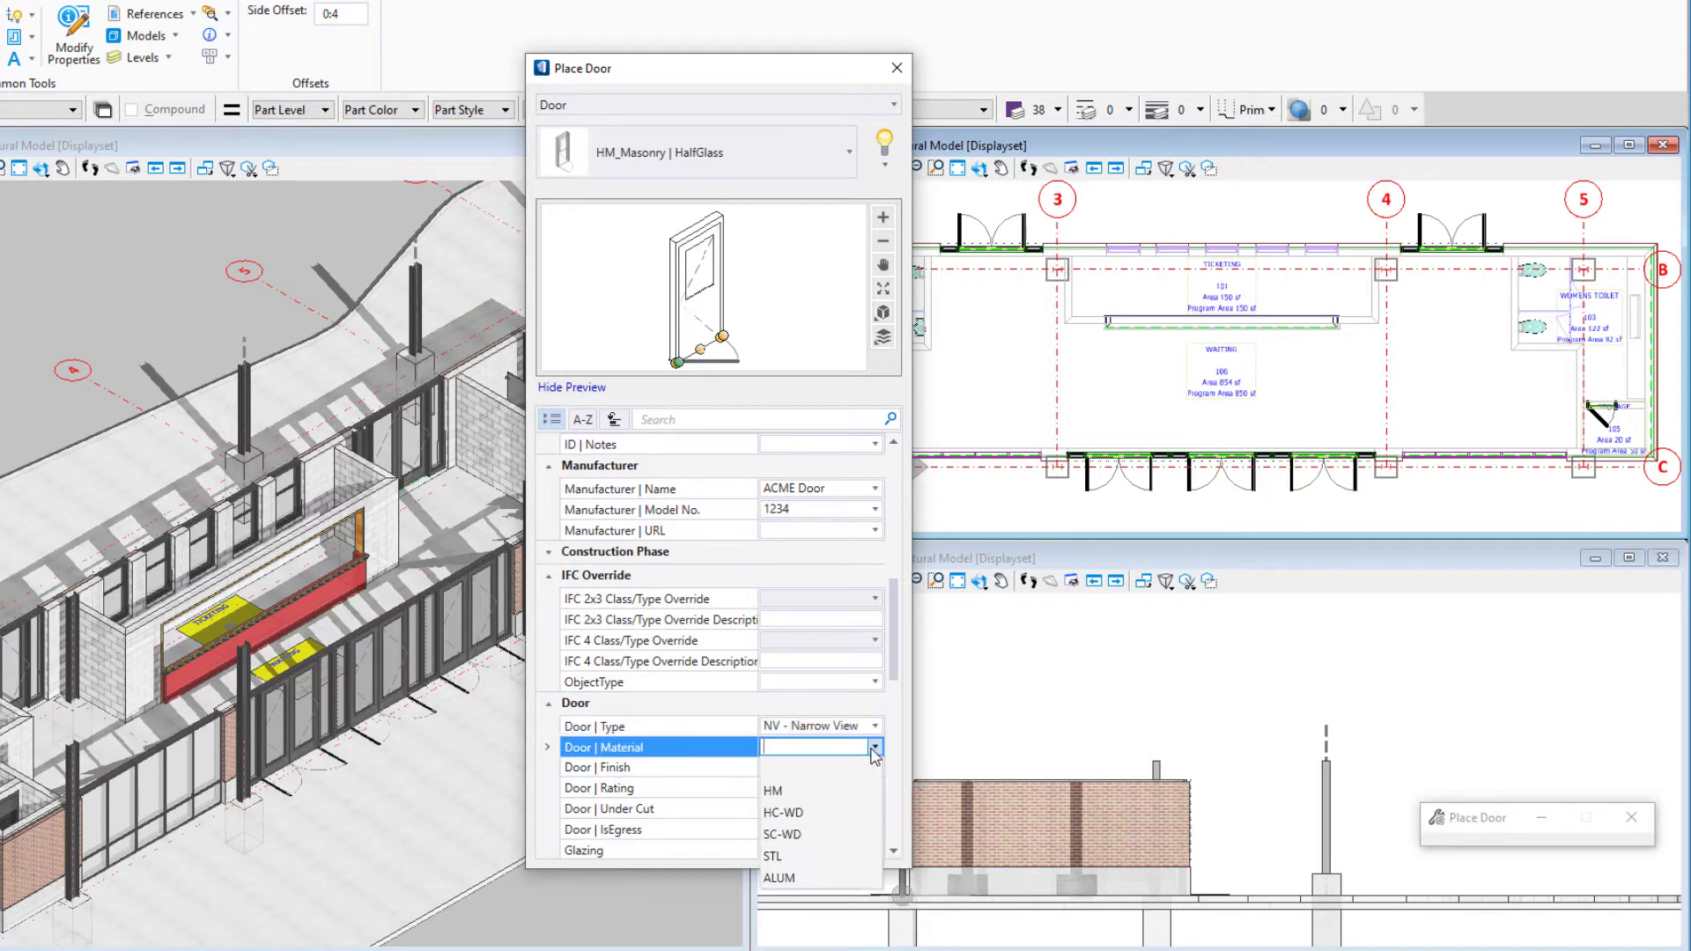
pyautogui.click(780, 856)
pyautogui.click(819, 767)
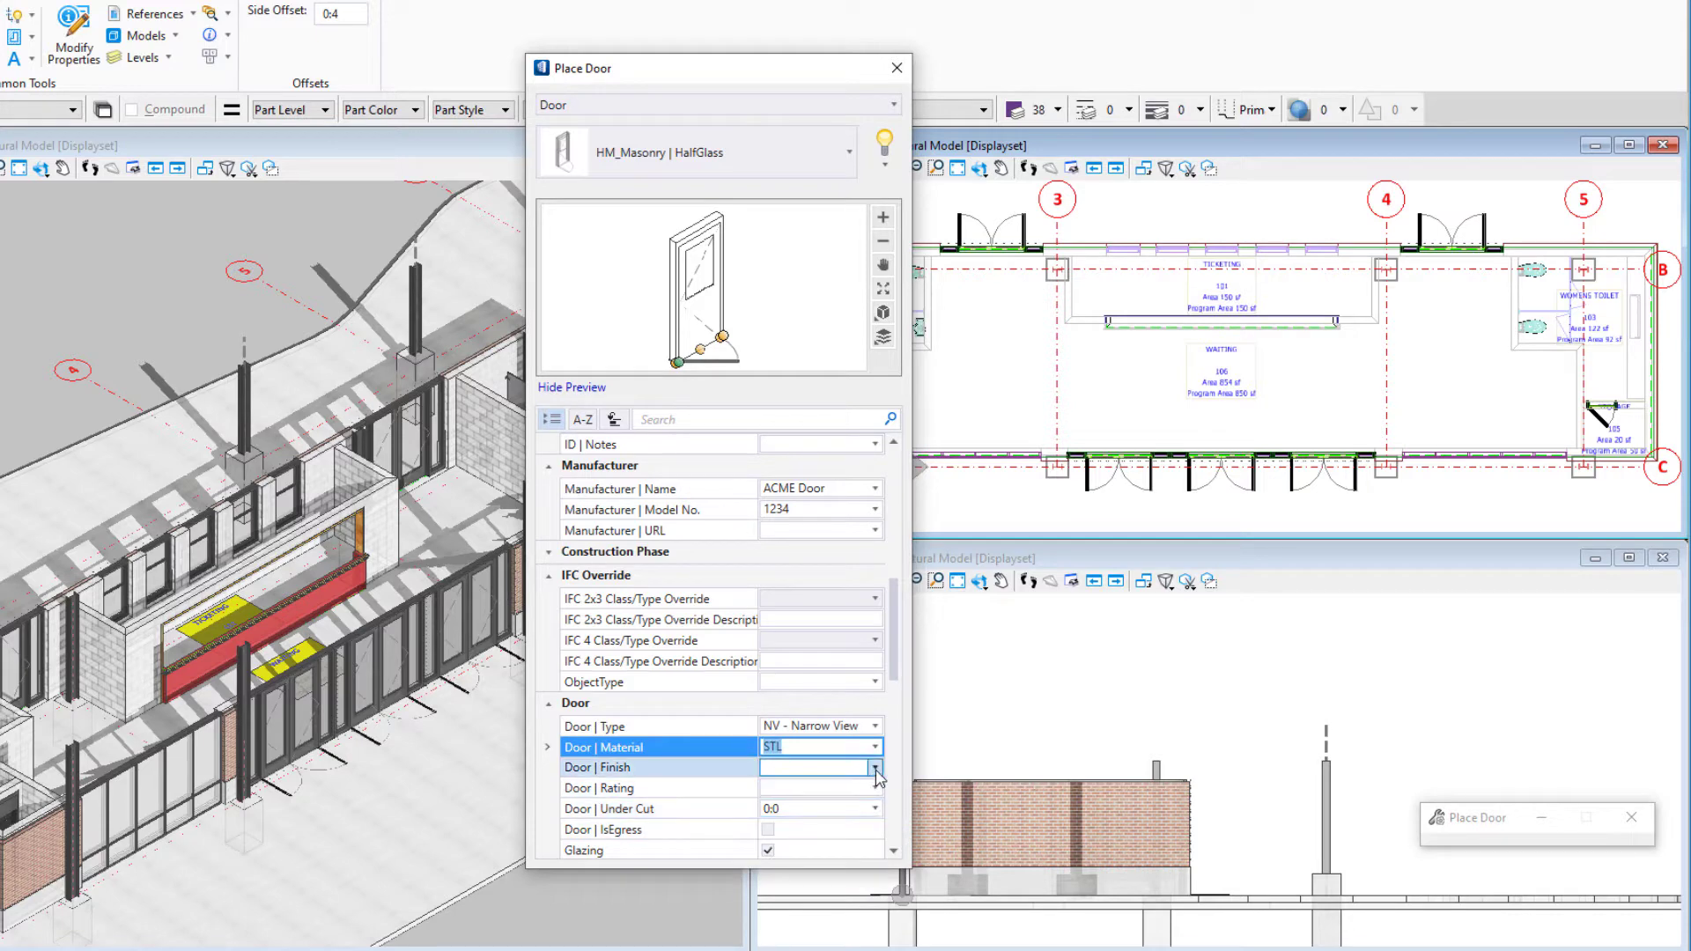
pyautogui.click(874, 768)
pyautogui.click(816, 835)
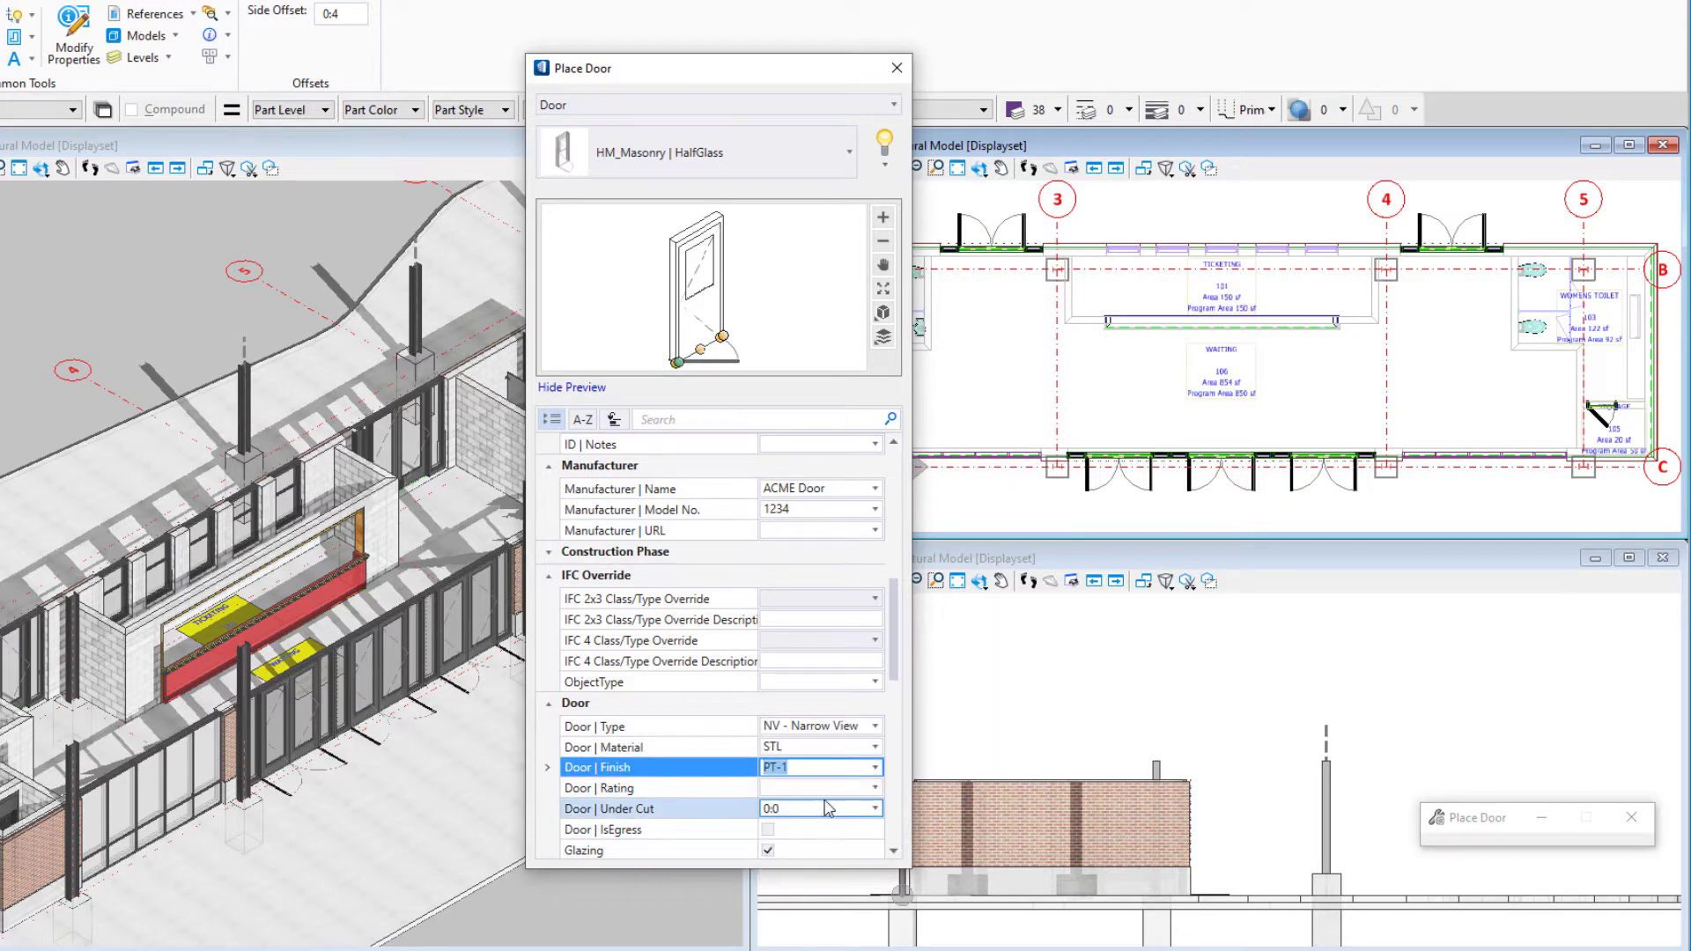
# Set the door's frame type to S and its frame finish to PT-1.
pyautogui.scroll(-2, 850, 779)
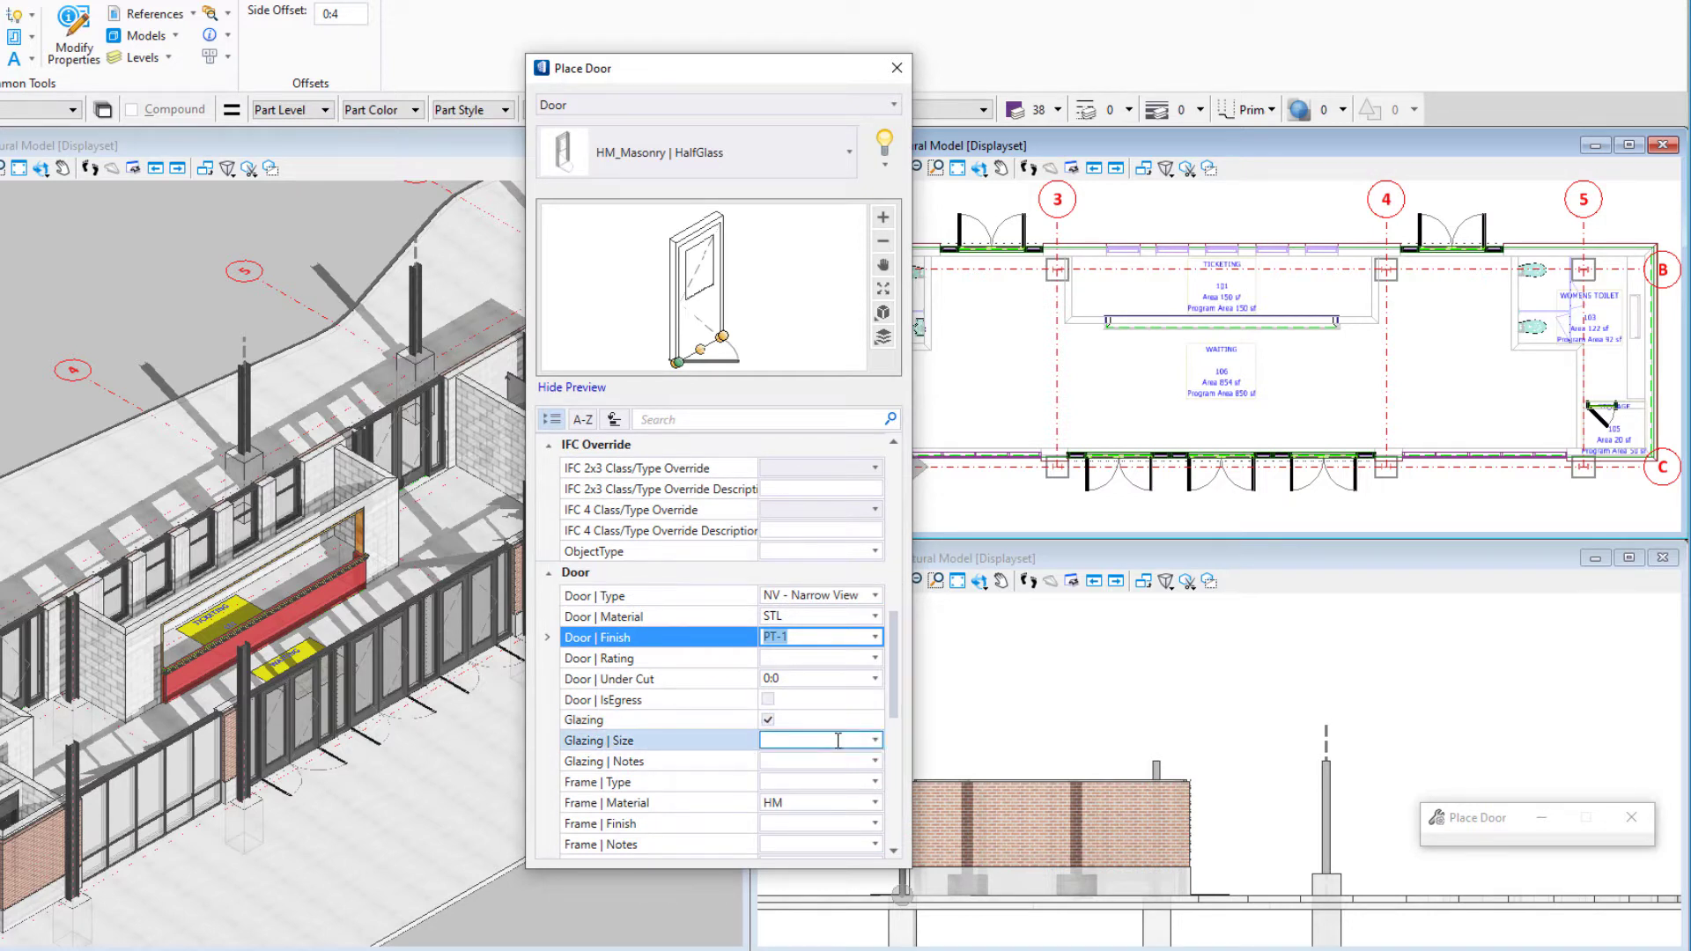
pyautogui.scroll(-2, 838, 740)
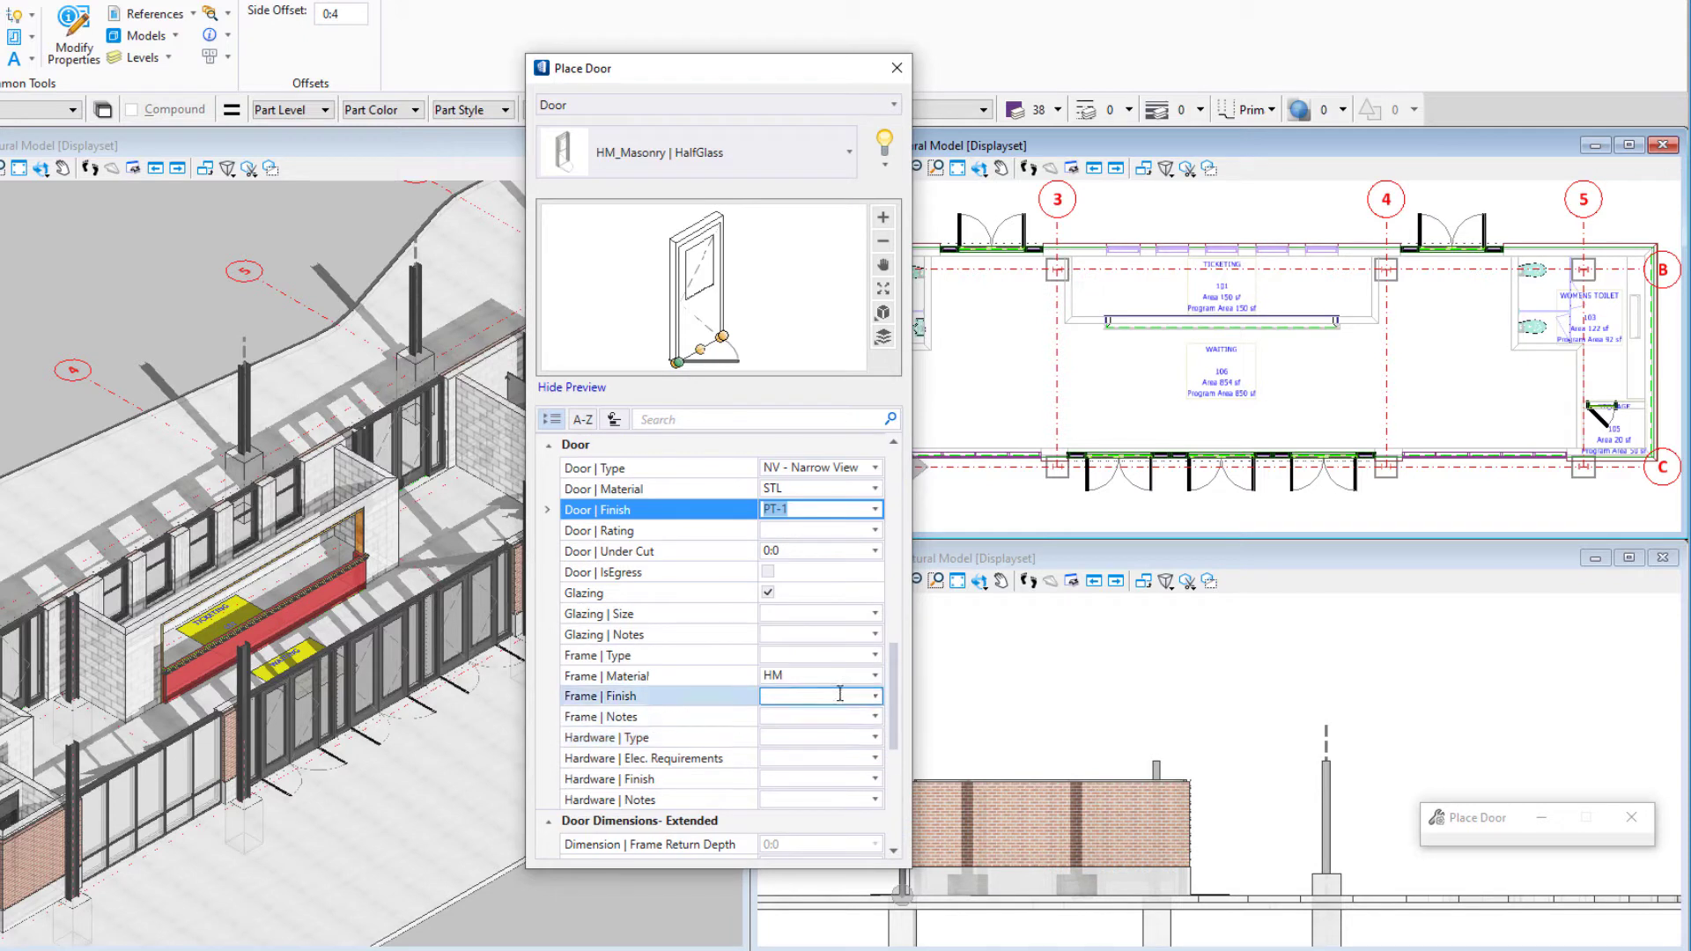
pyautogui.click(875, 657)
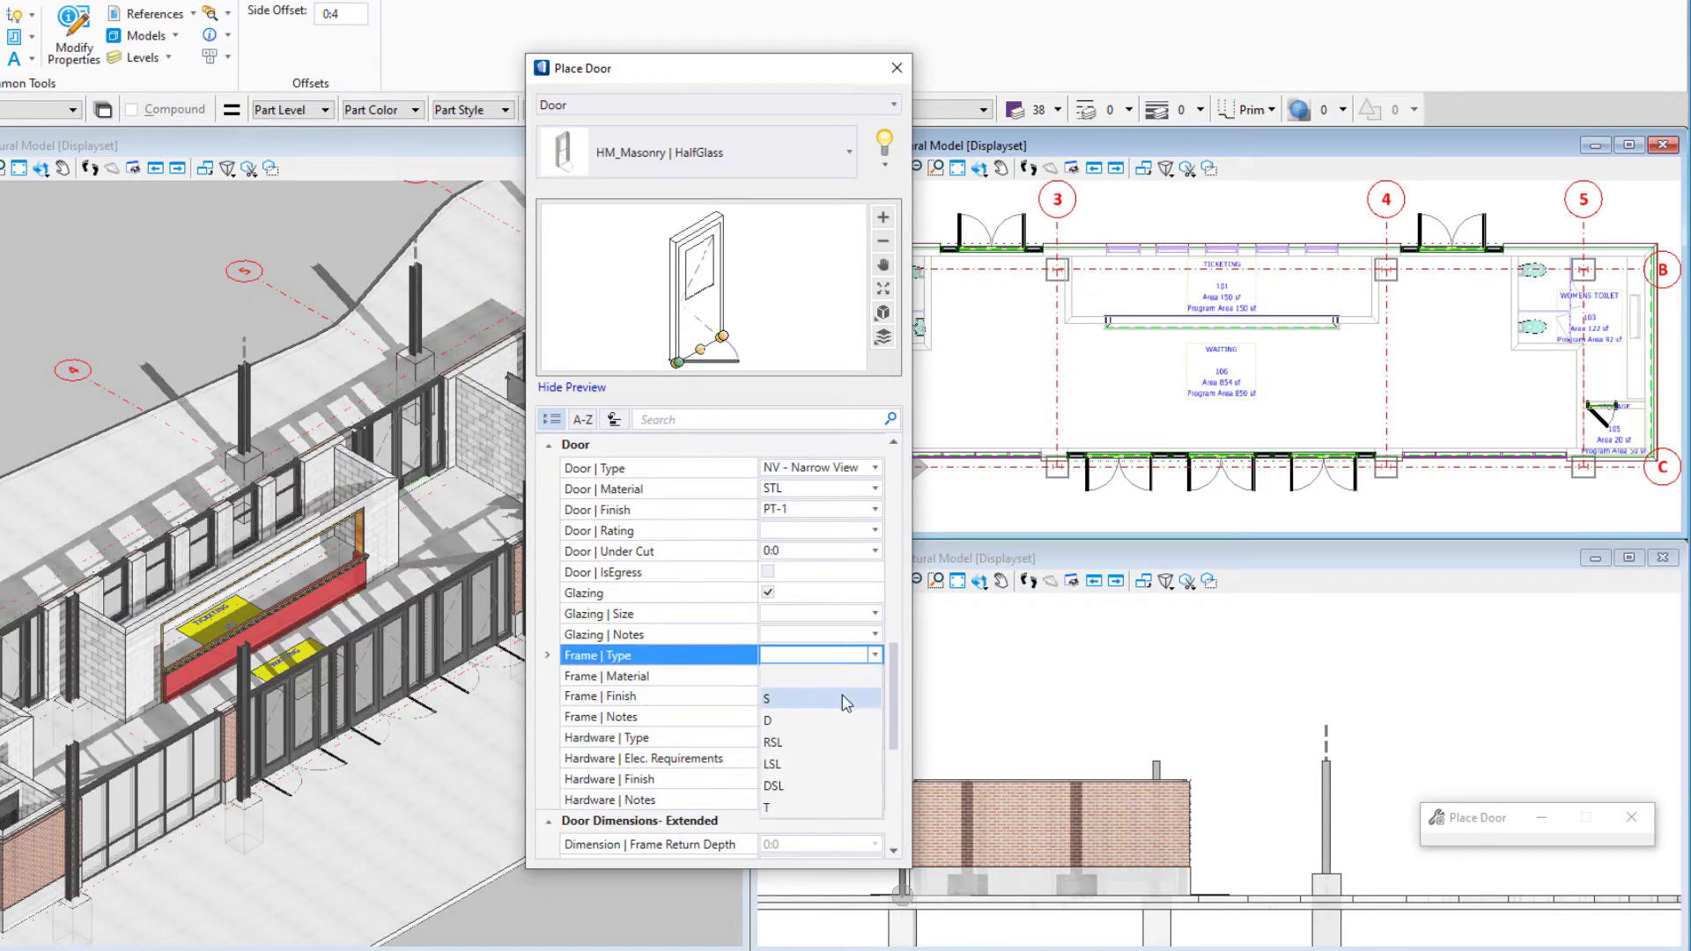
pyautogui.click(844, 695)
pyautogui.click(874, 696)
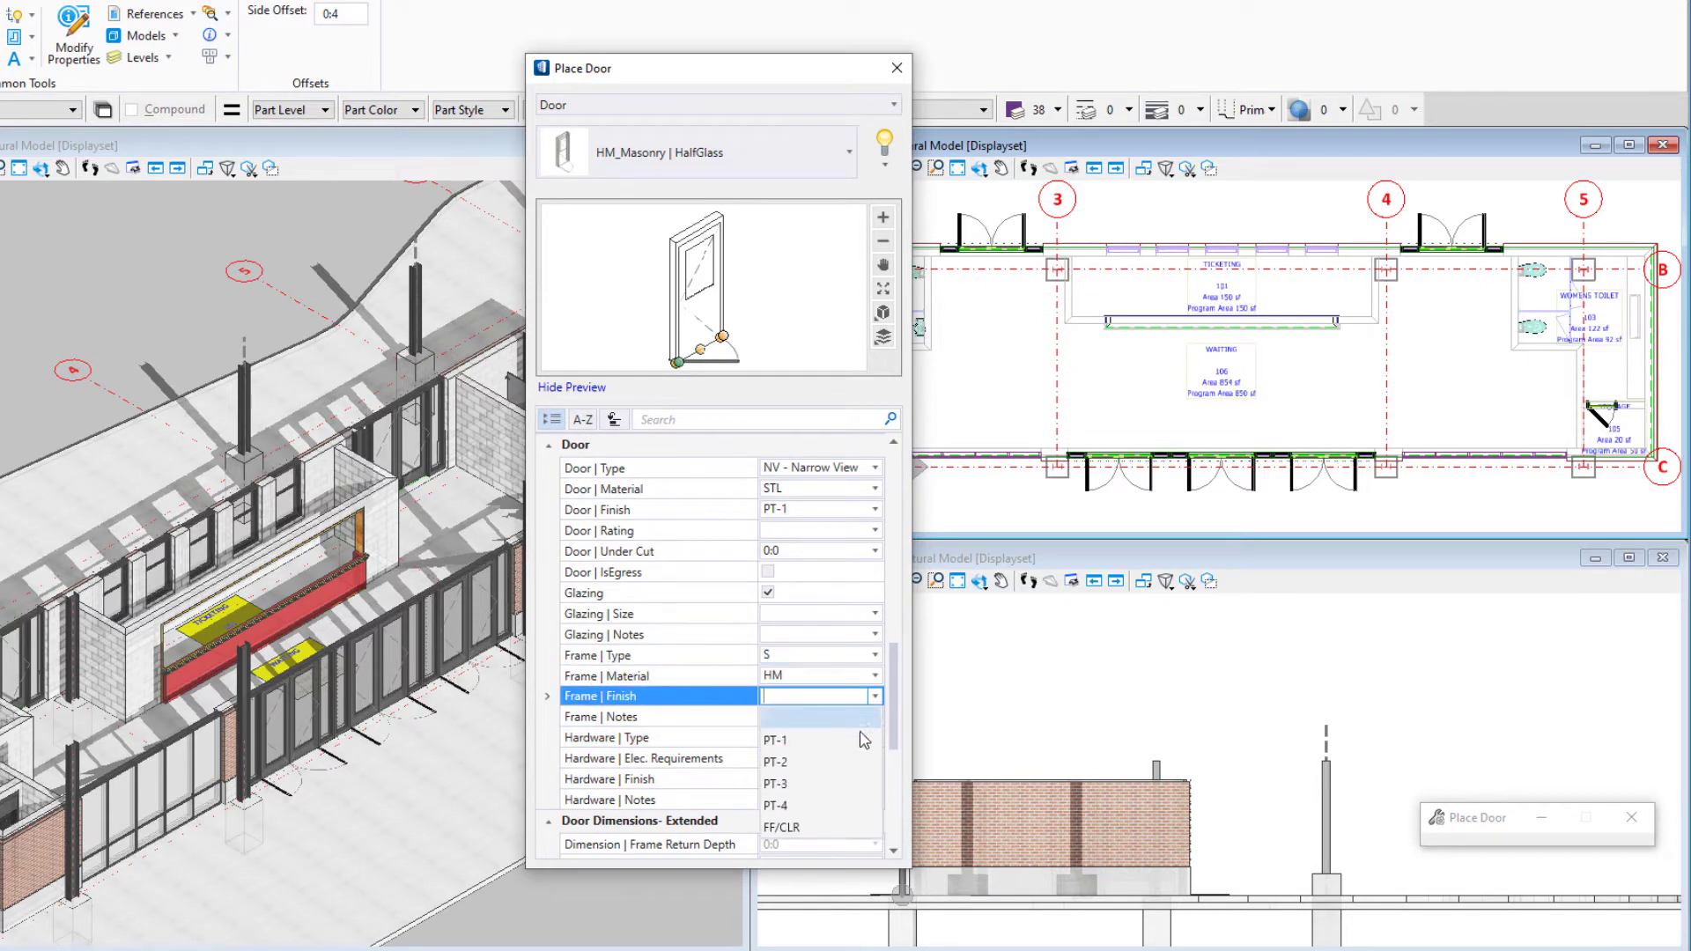
pyautogui.click(847, 740)
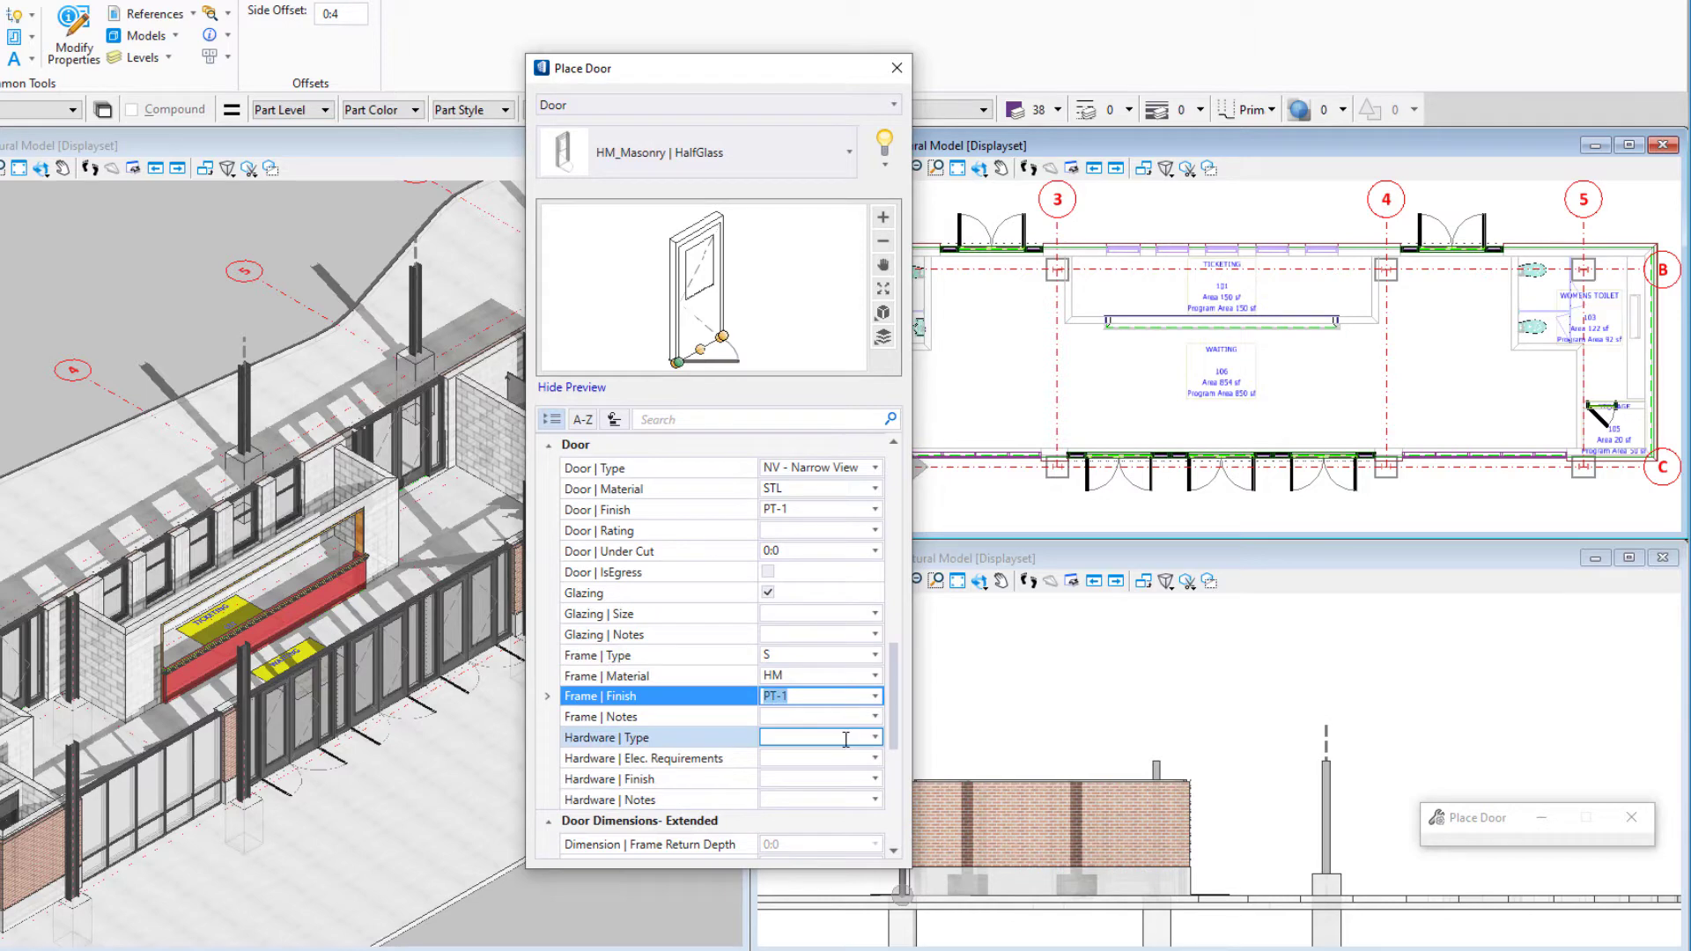
# In the extended door dimensions, set Feature 1's base offset to 2:0 and its width to 0:8.
pyautogui.scroll(-3, 837, 770)
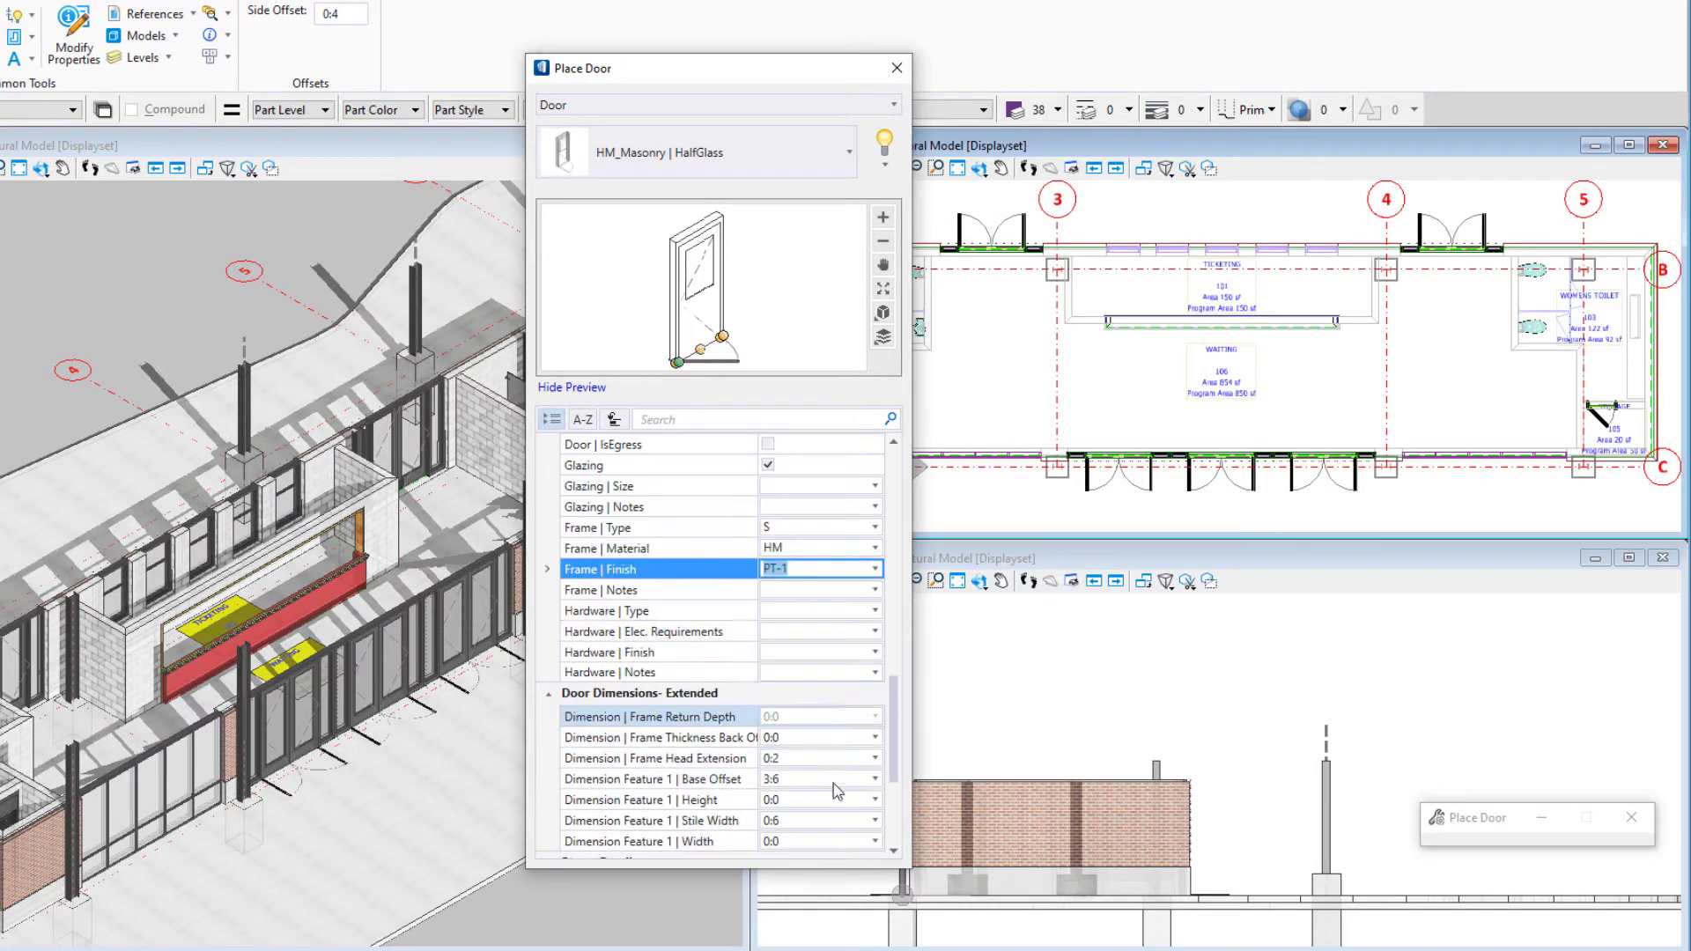
pyautogui.scroll(-1, 835, 783)
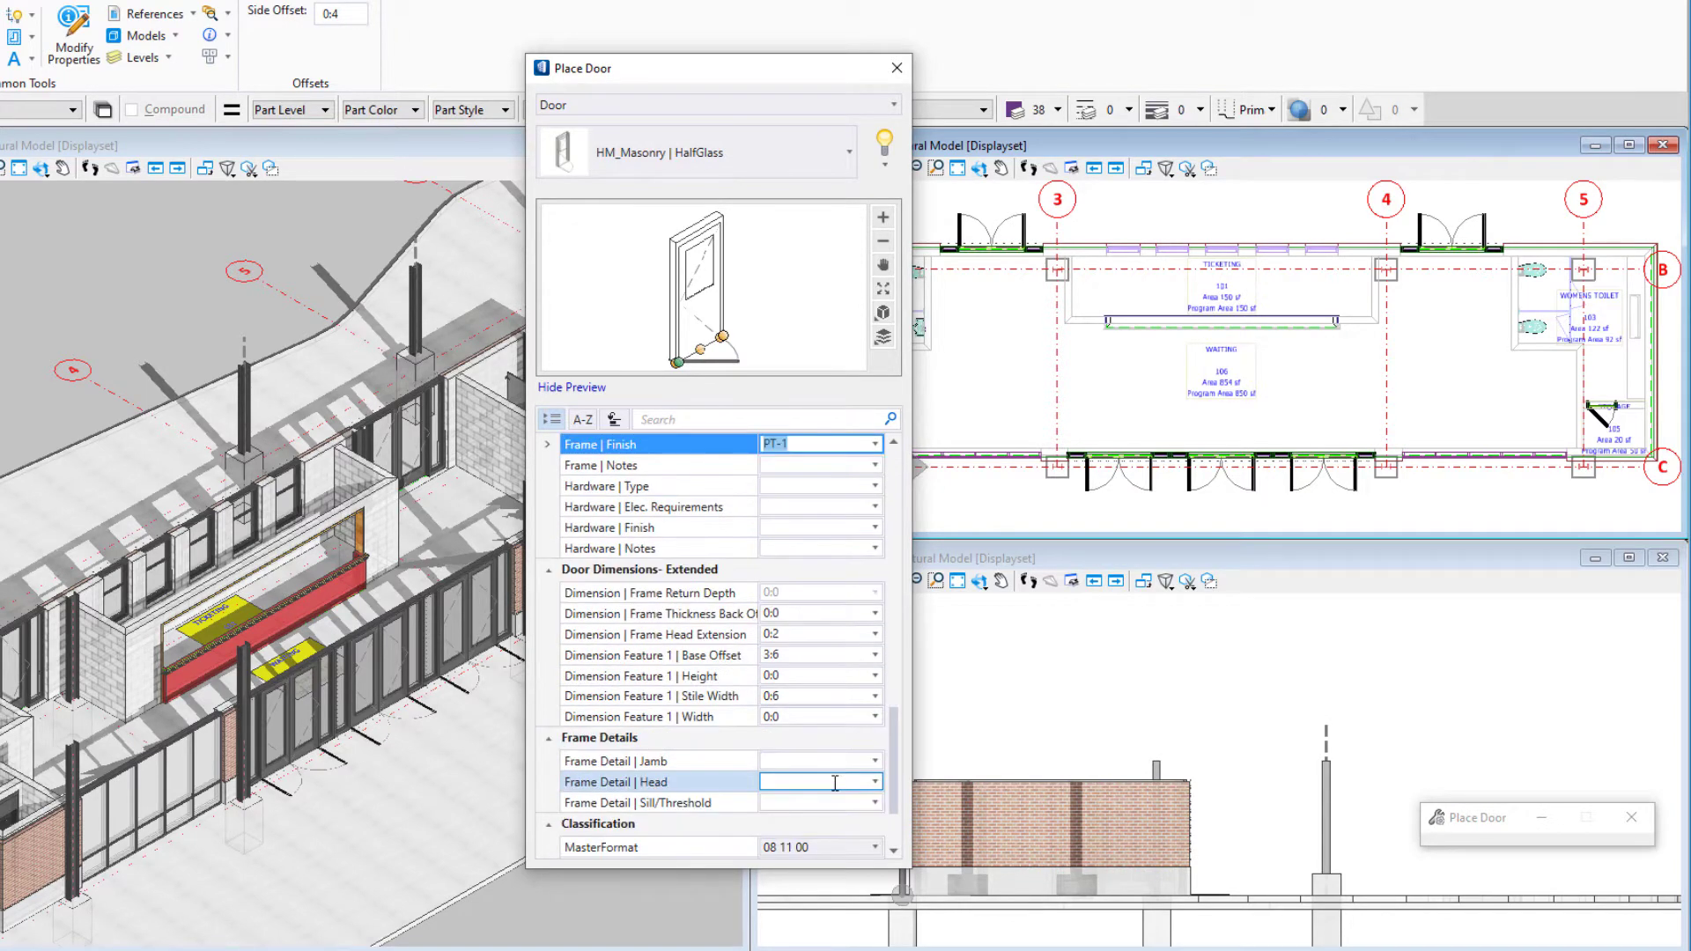
pyautogui.click(819, 656)
pyautogui.write('2:0')
pyautogui.click(817, 718)
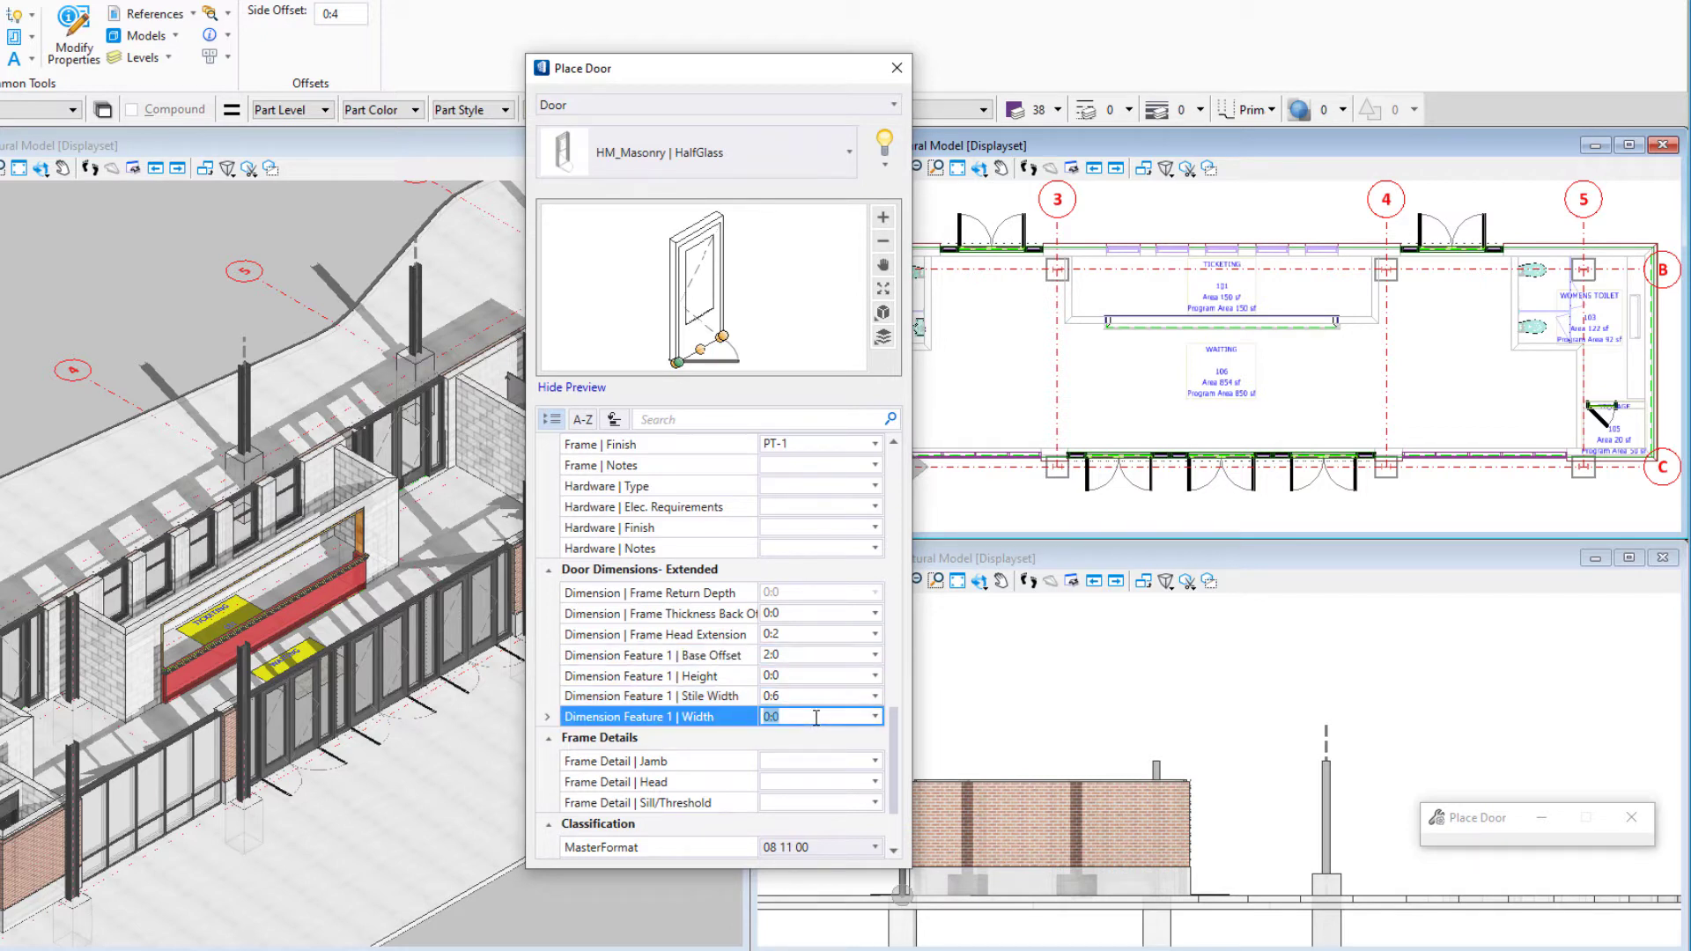
pyautogui.press('BackSpace')
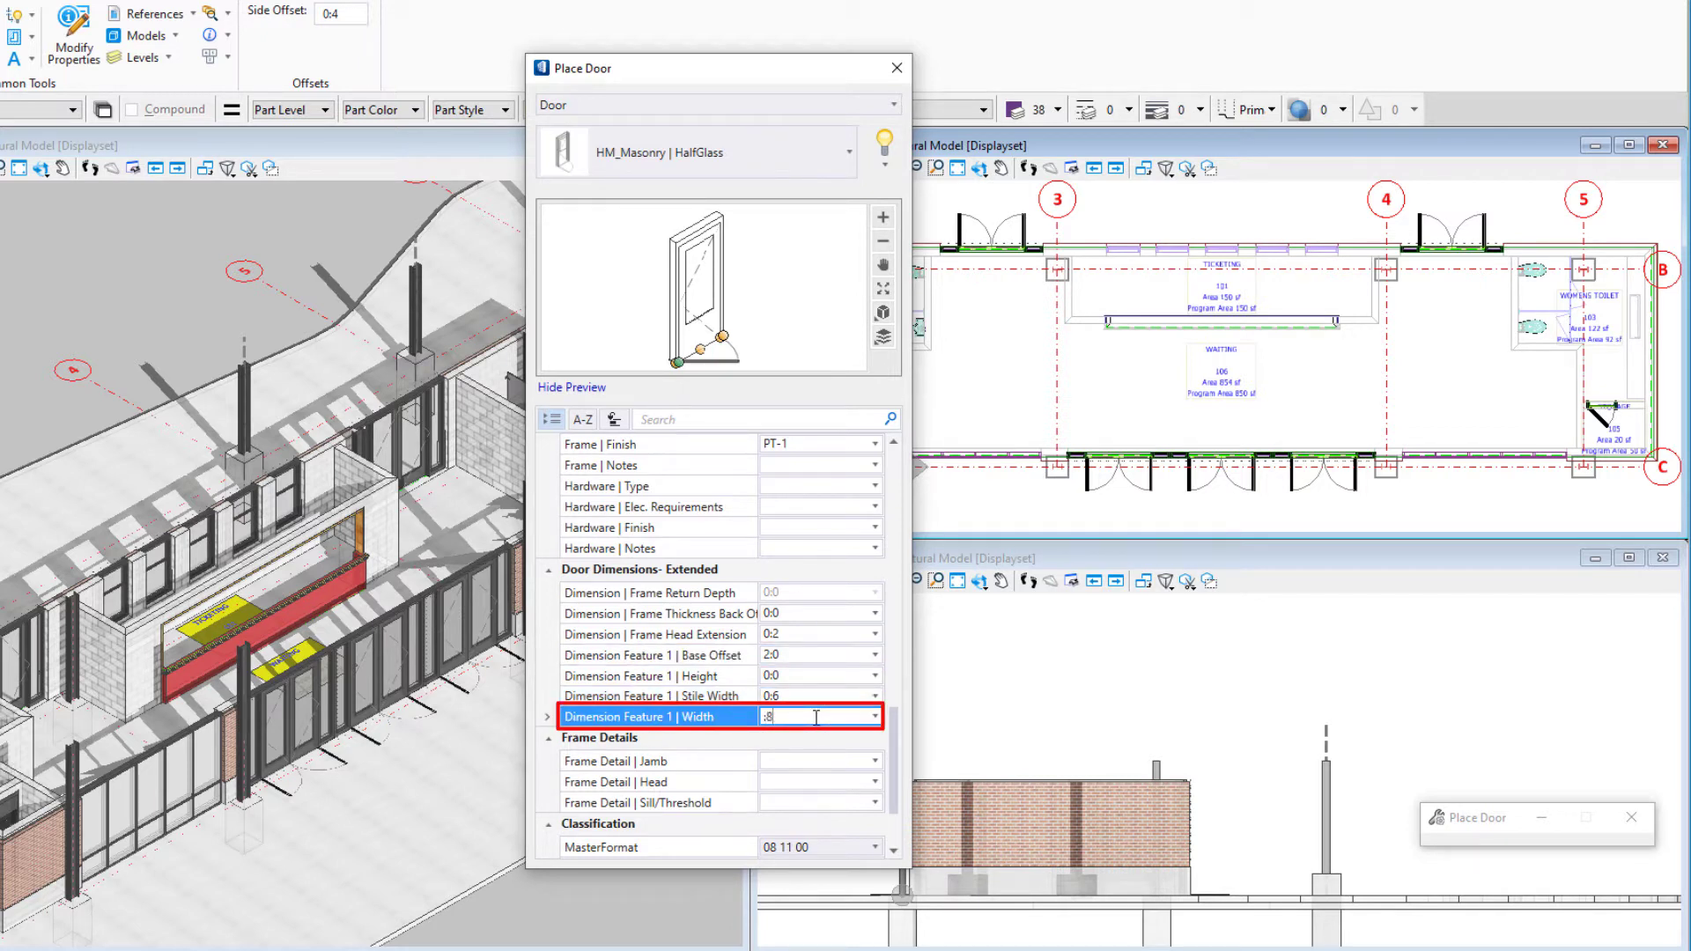
pyautogui.write('8')
pyautogui.press('Return')
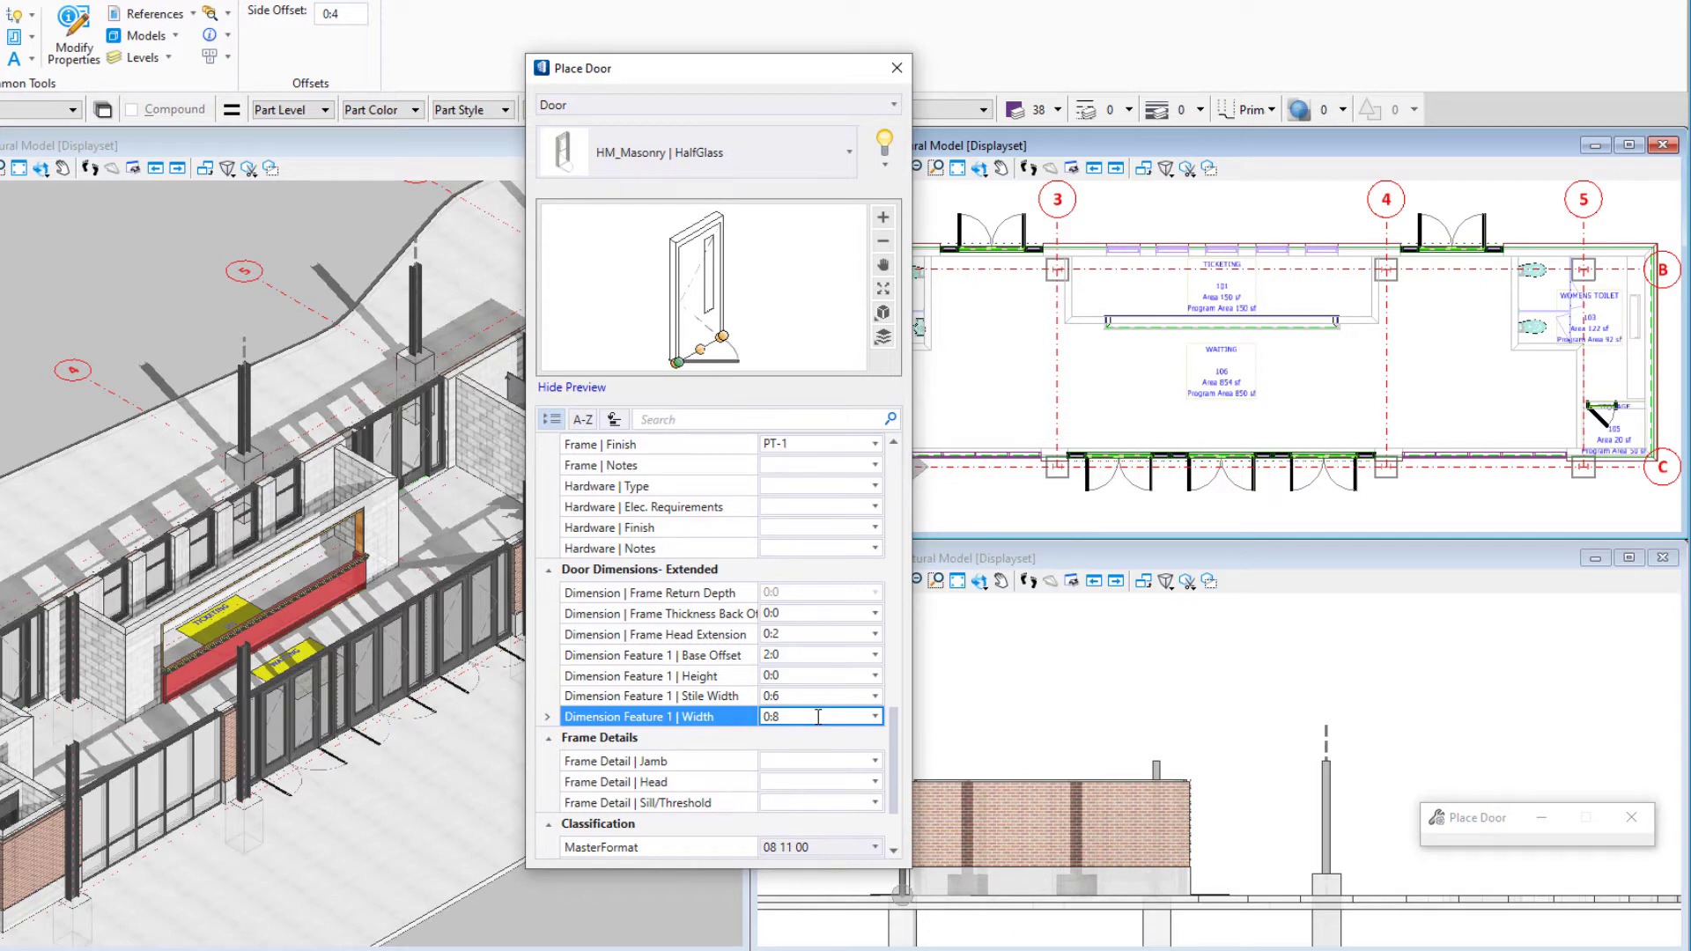
# Enter 0:8 x 4:6 as the door's glazing size.
pyautogui.scroll(5, 818, 716)
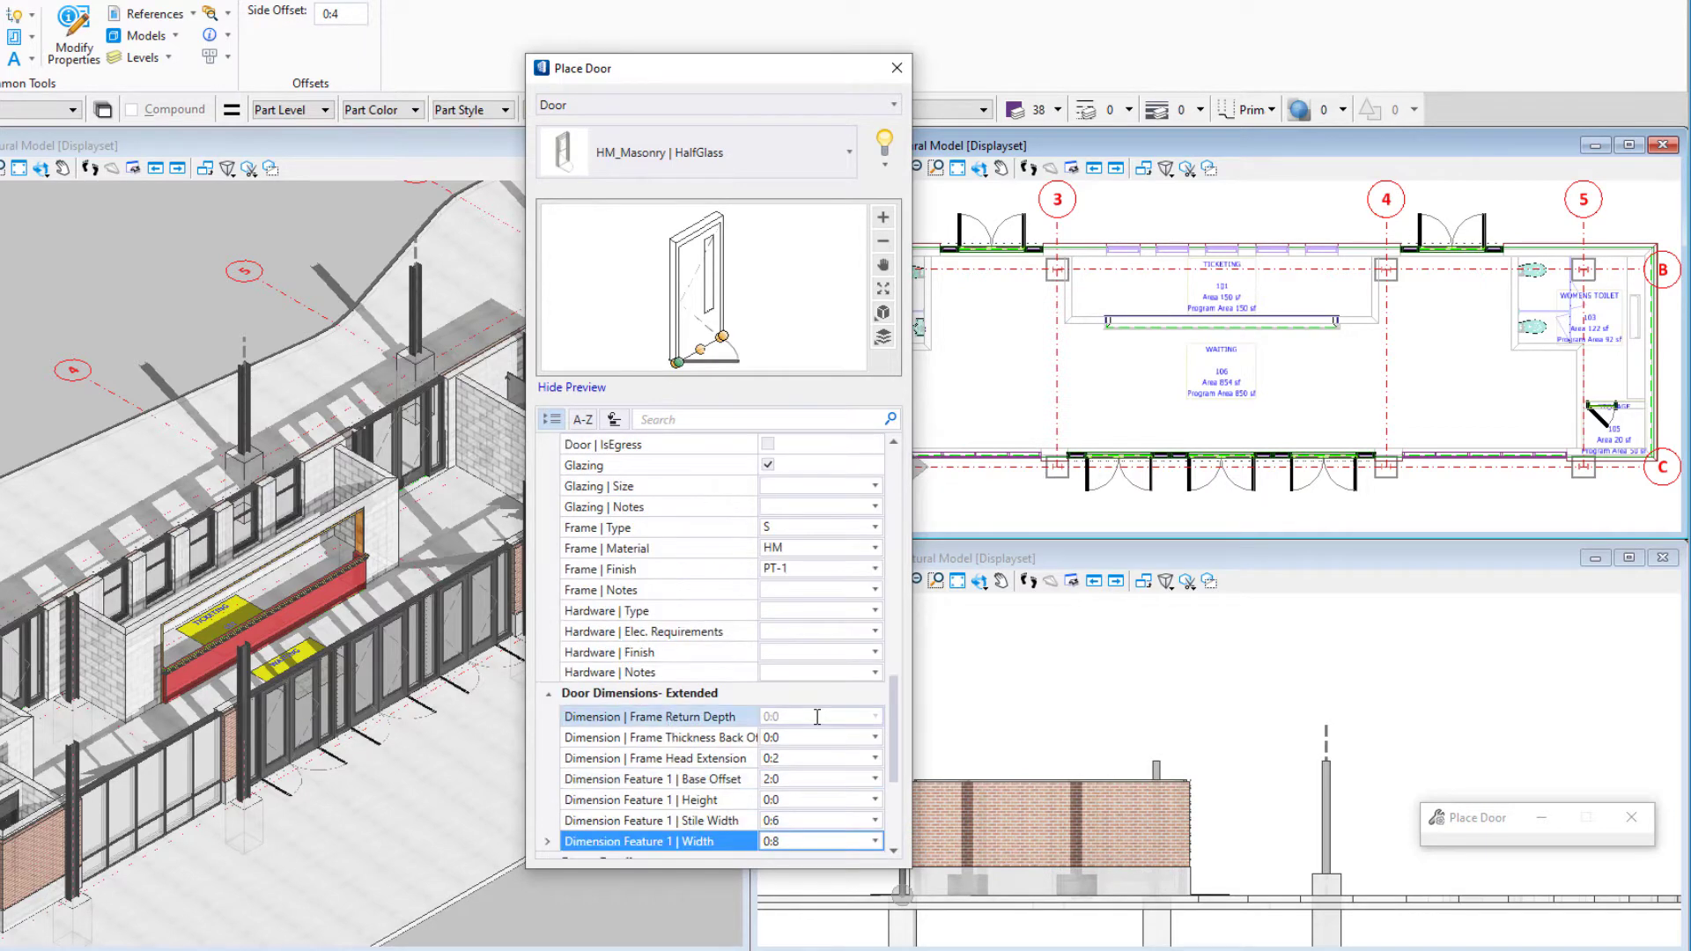
pyautogui.click(786, 614)
pyautogui.write('0:8 x 4:6')
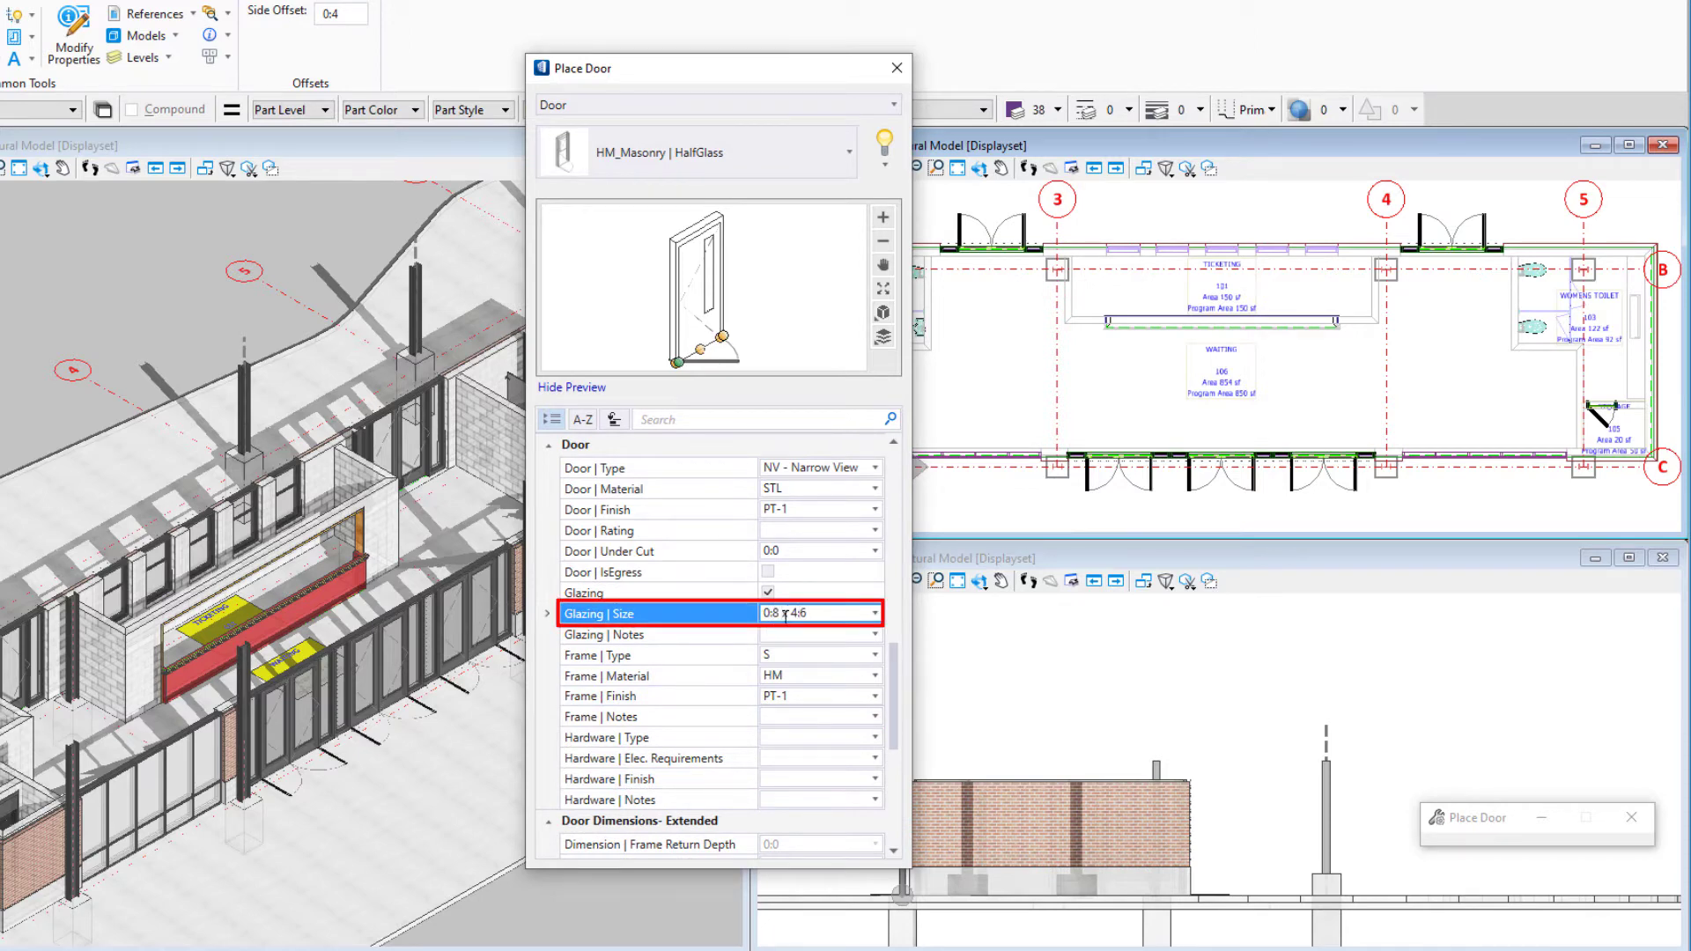
# Save the configured door as a new catalog item named *Proj_HM_Masonry | ViewGlass.
pyautogui.scroll(-6, 786, 616)
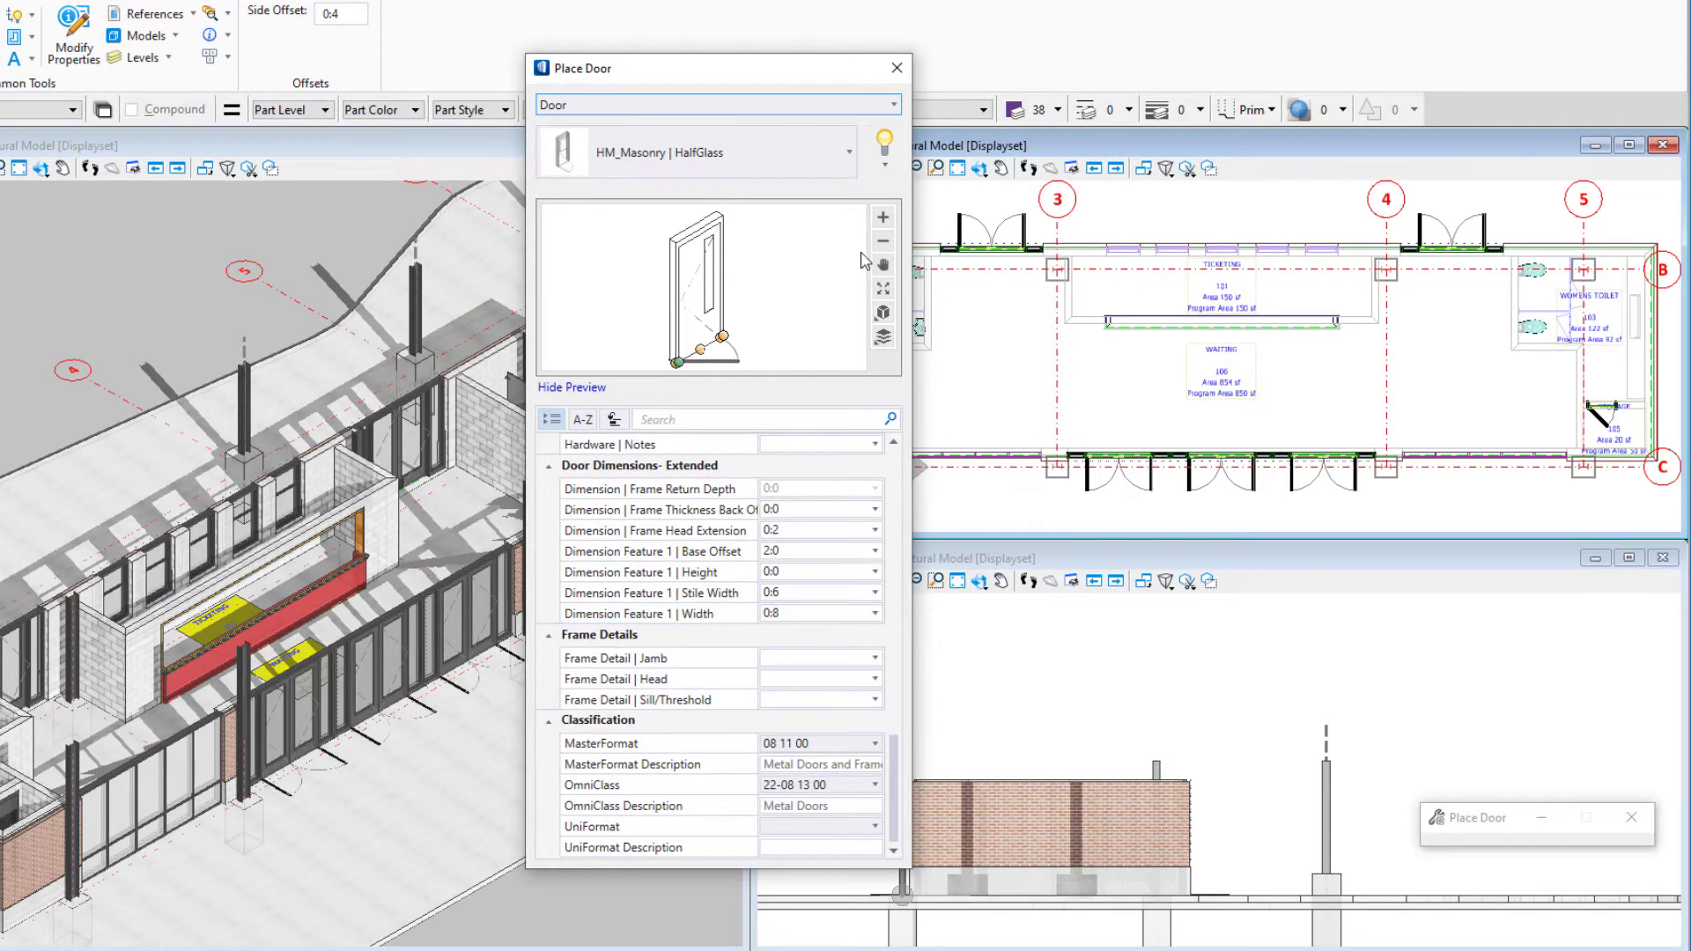
pyautogui.click(885, 166)
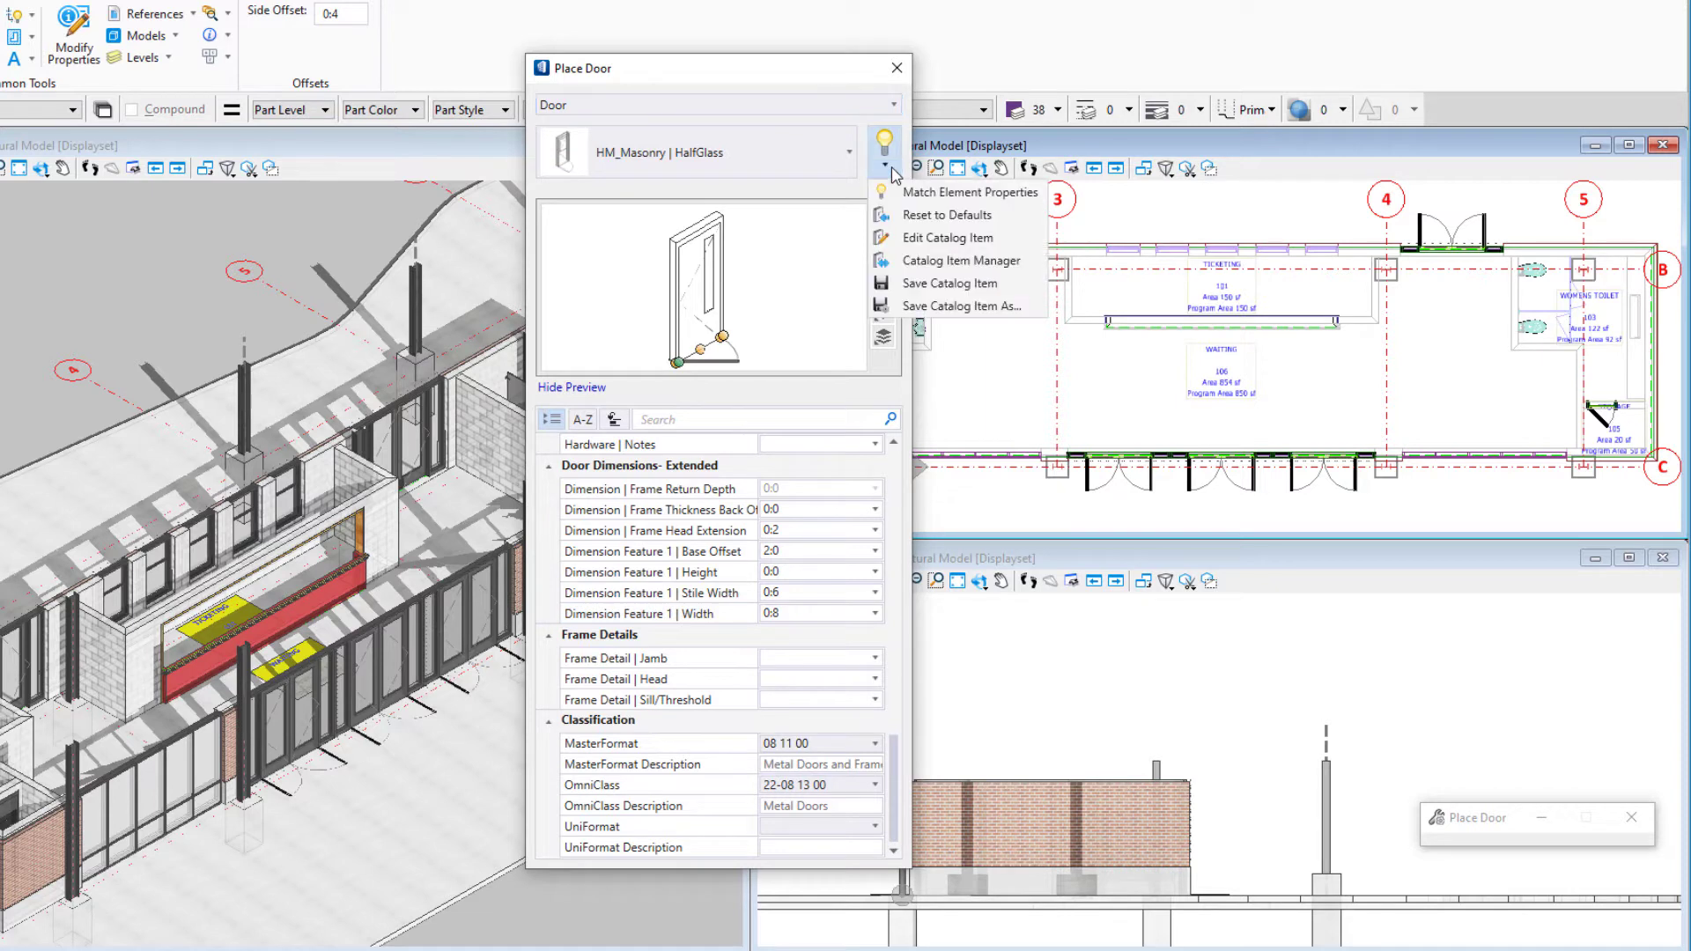
pyautogui.click(934, 308)
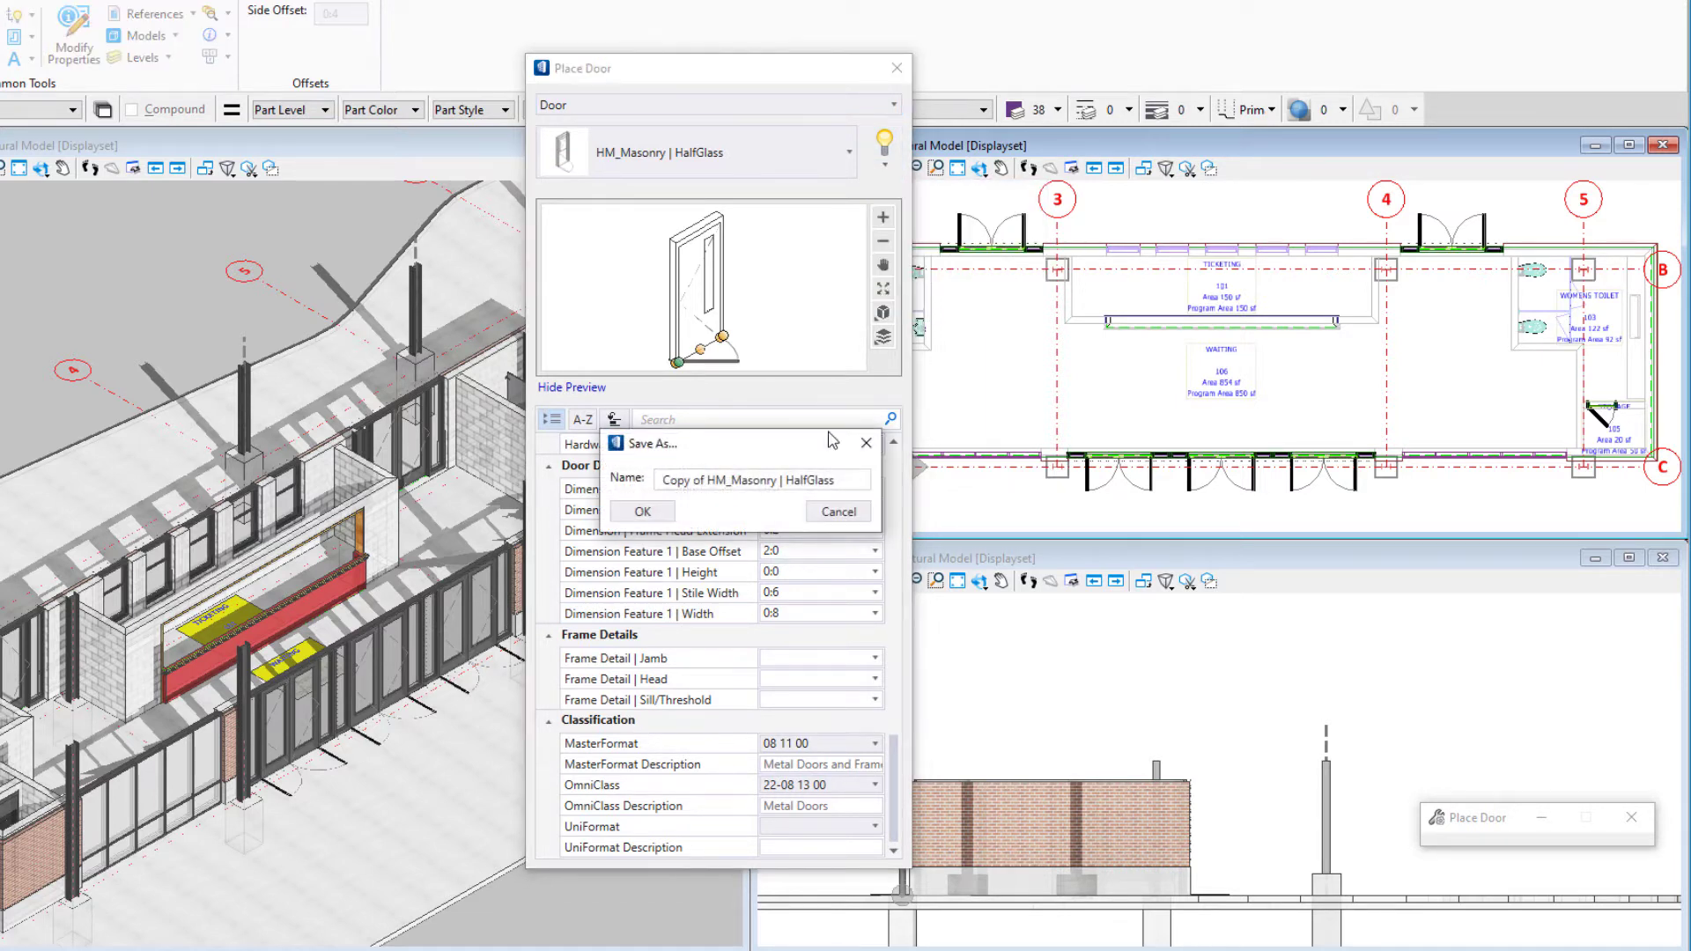
pyautogui.moveTo(707, 481); pyautogui.dragTo(625, 482)
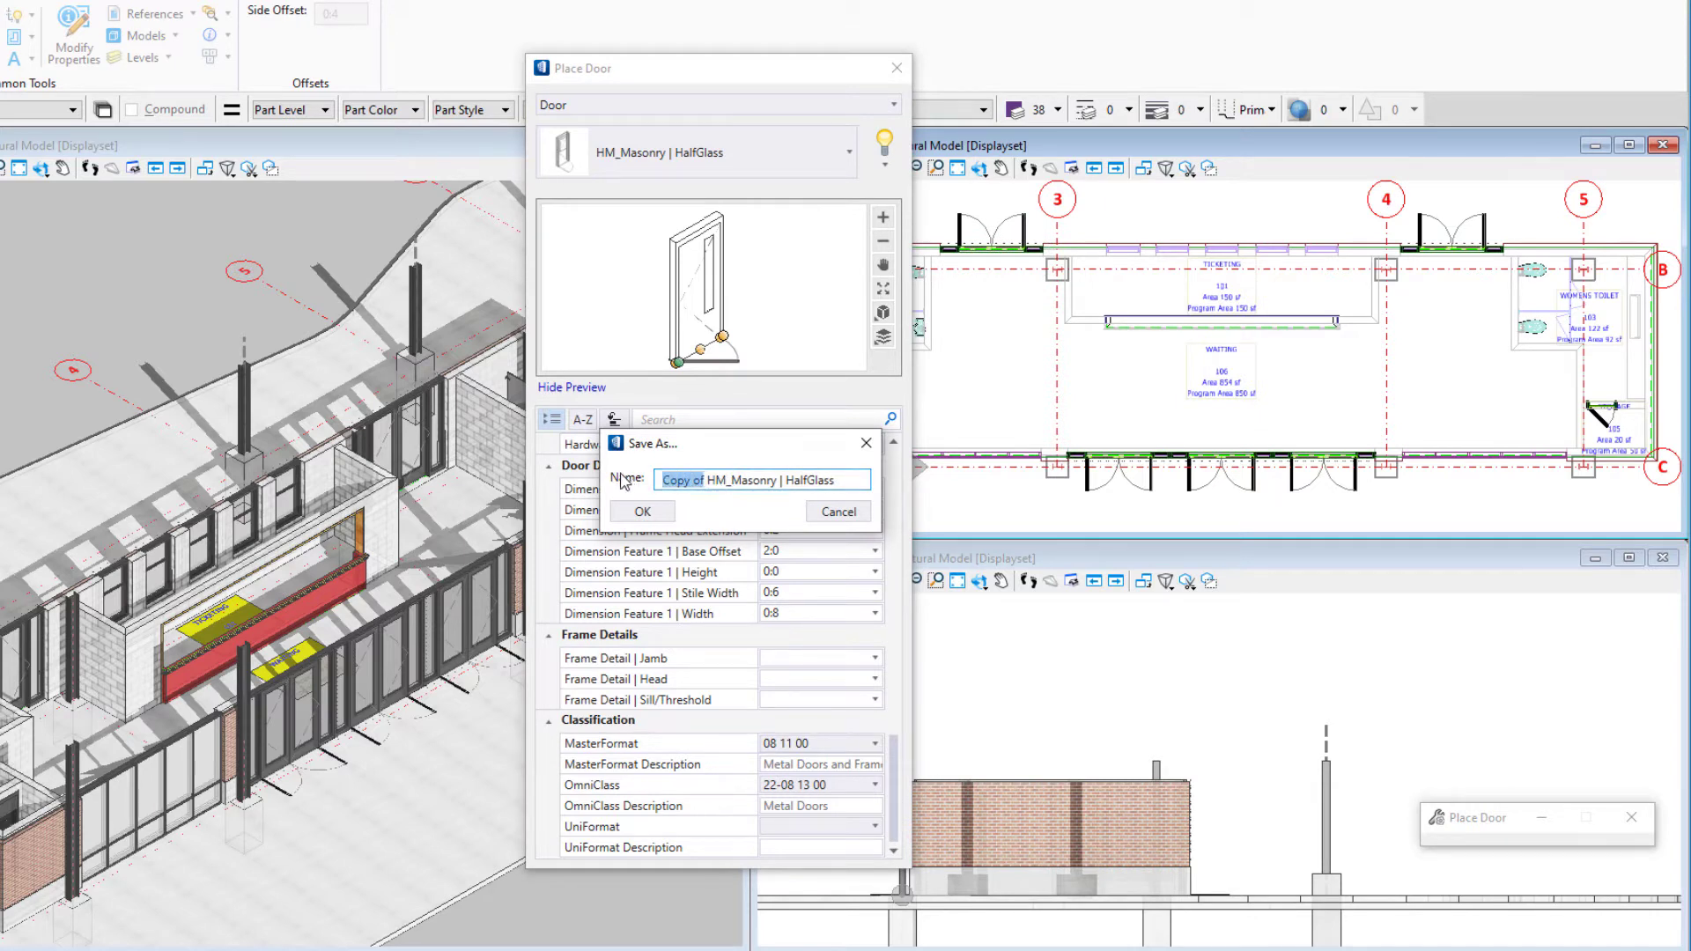
pyautogui.write('*Pro')
pyautogui.write('j_')
pyautogui.press('Delete')
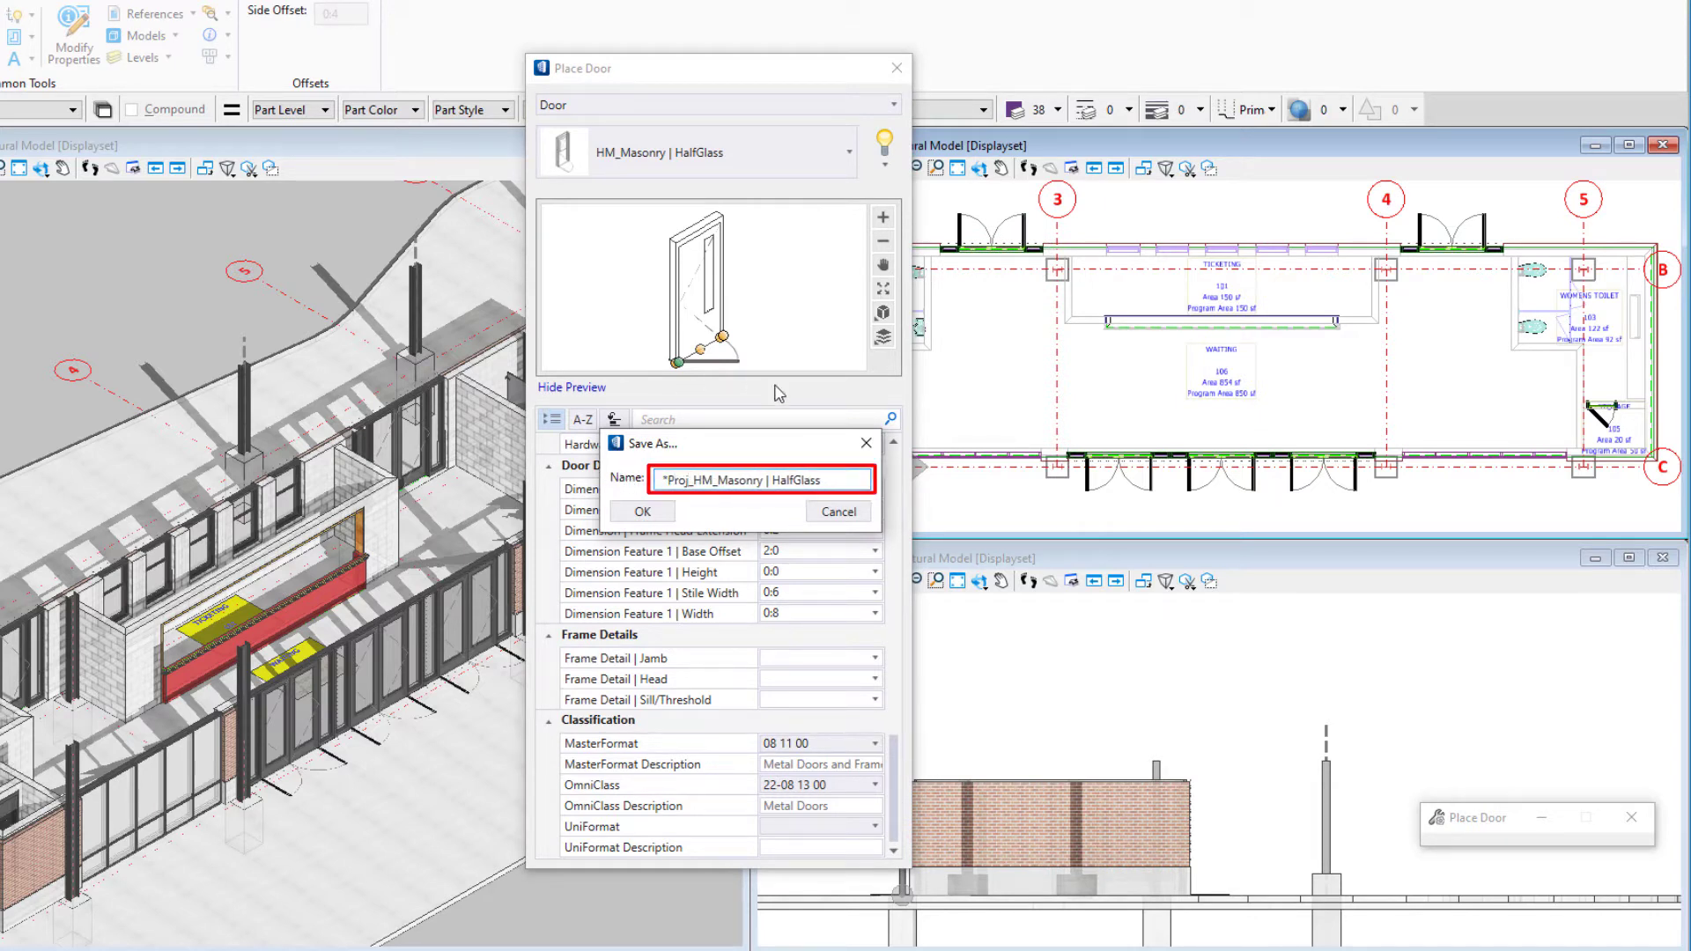
pyautogui.moveTo(784, 481); pyautogui.dragTo(796, 481)
pyautogui.write('View')
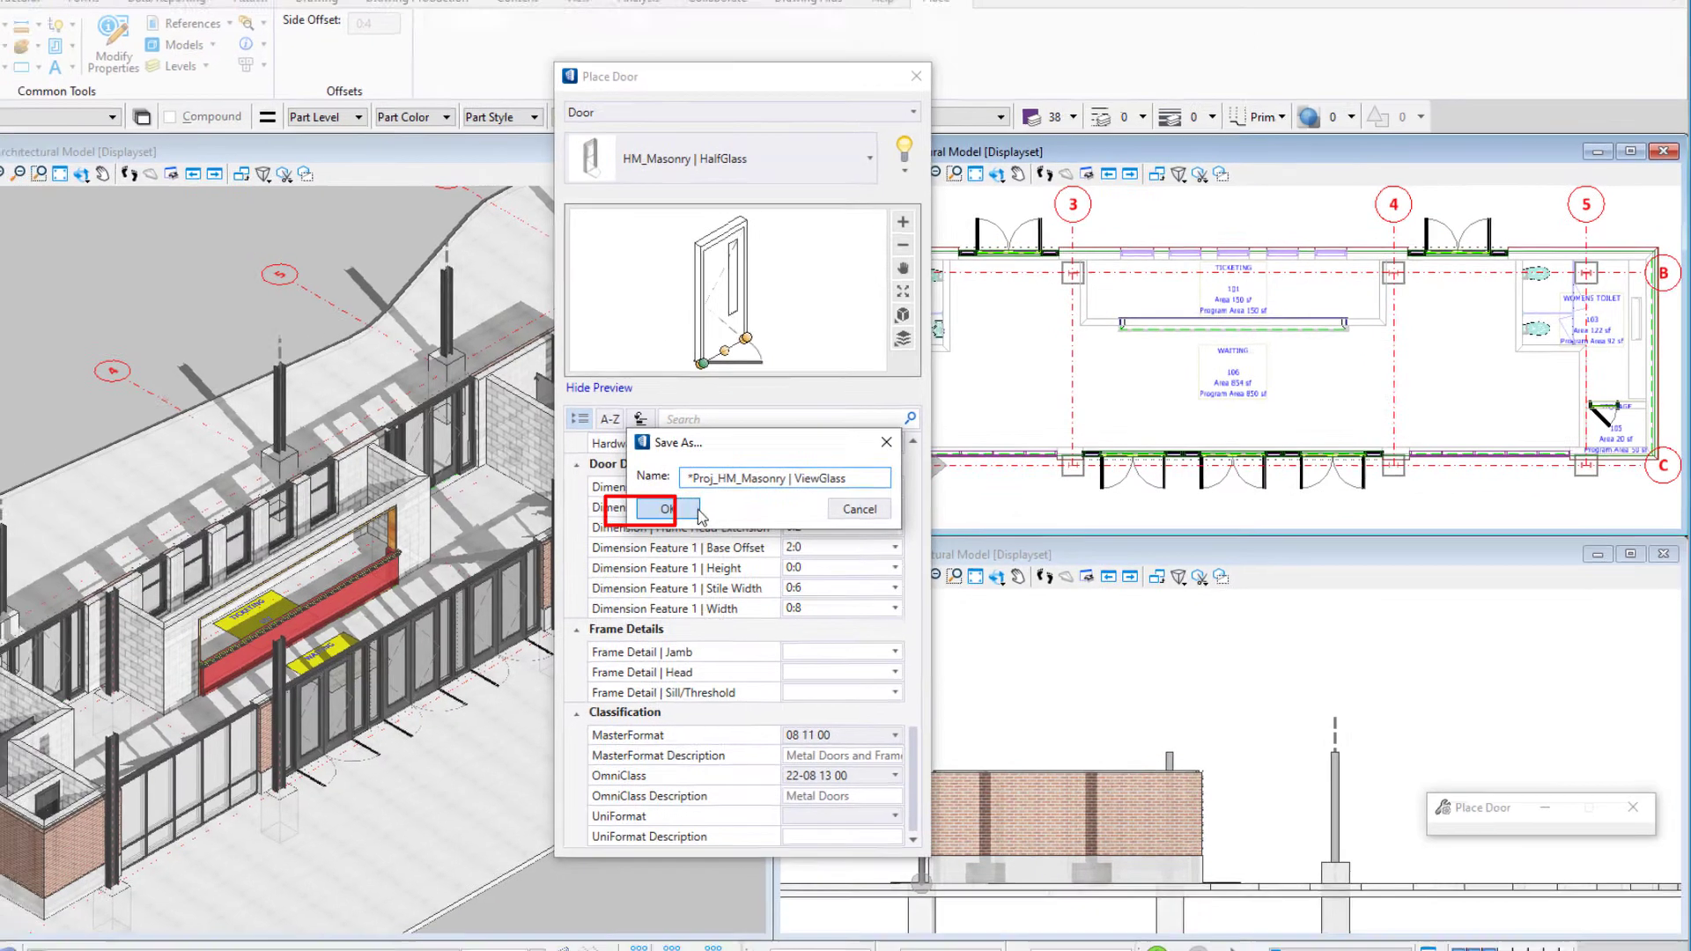
pyautogui.click(678, 518)
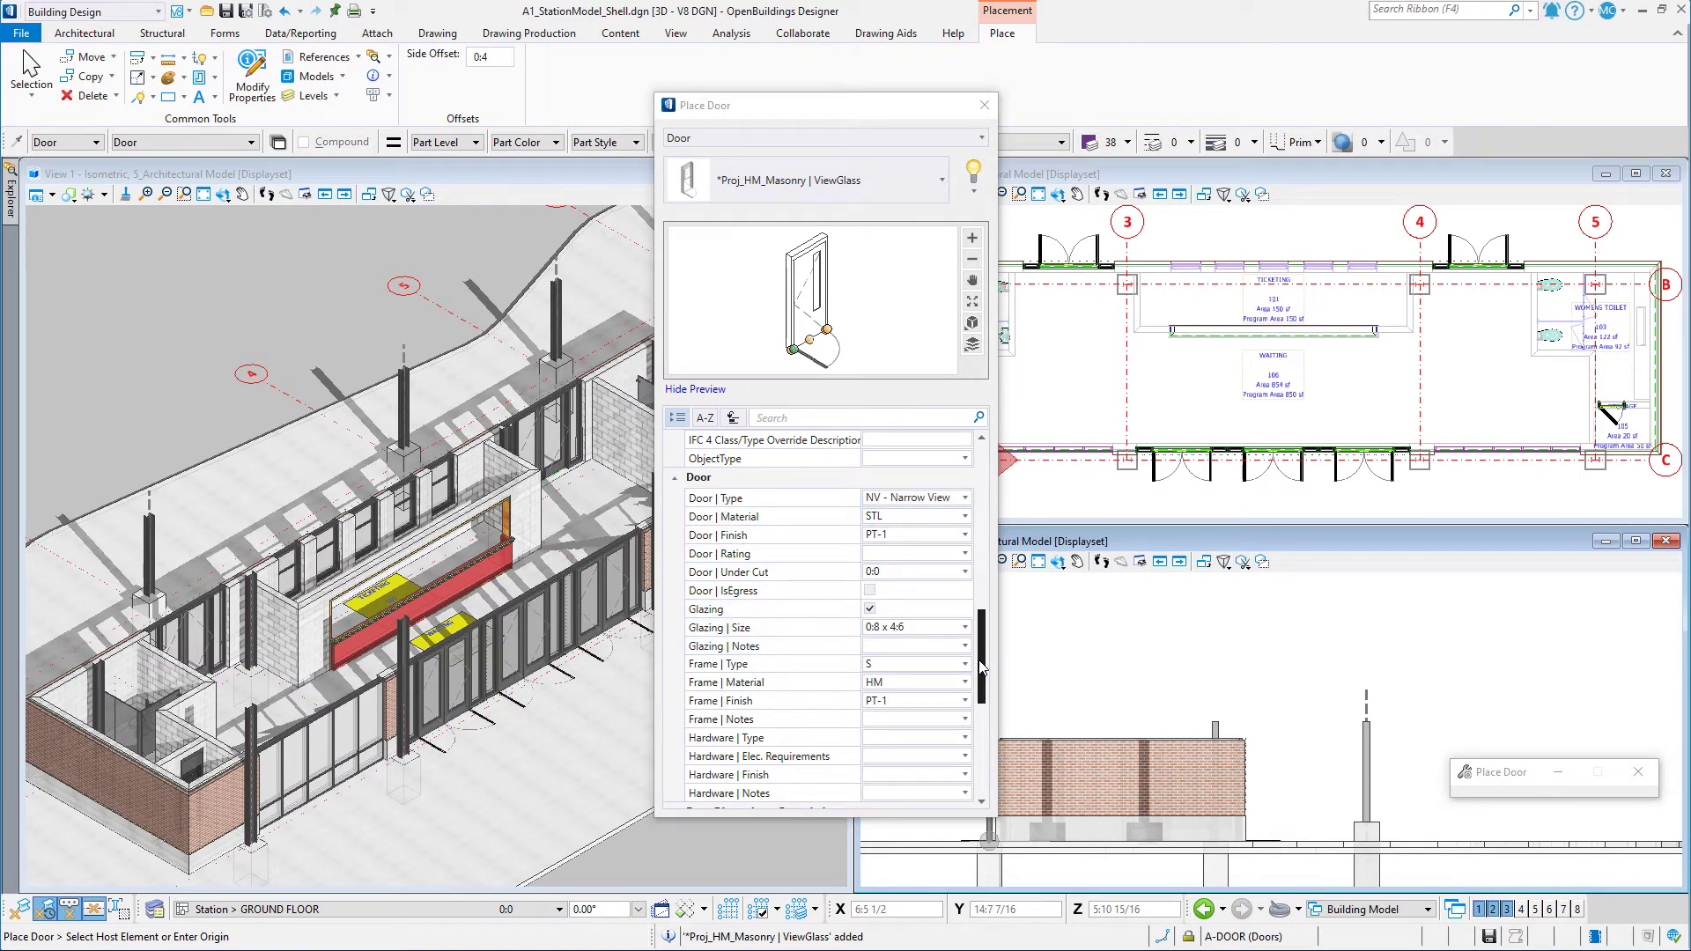
# Open the *Proj_HM_Masonry | ViewGlass catalog item for editing in the Catalog Editor.
pyautogui.moveTo(984, 669); pyautogui.dragTo(954, 322)
pyautogui.click(974, 191)
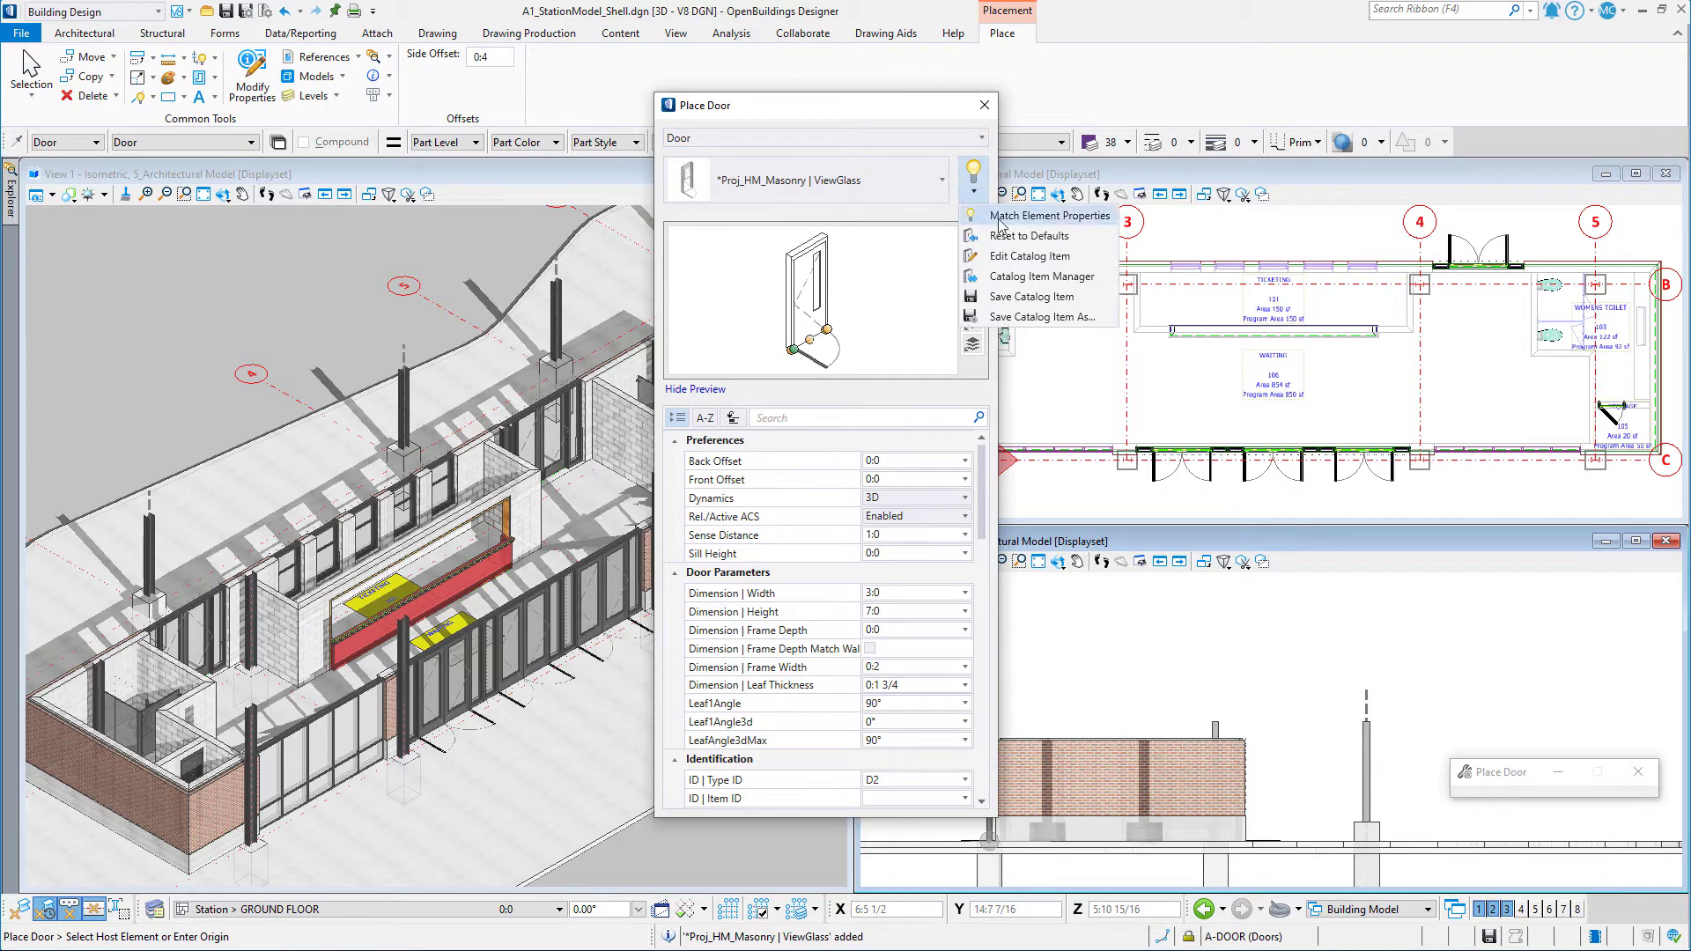
pyautogui.click(1030, 257)
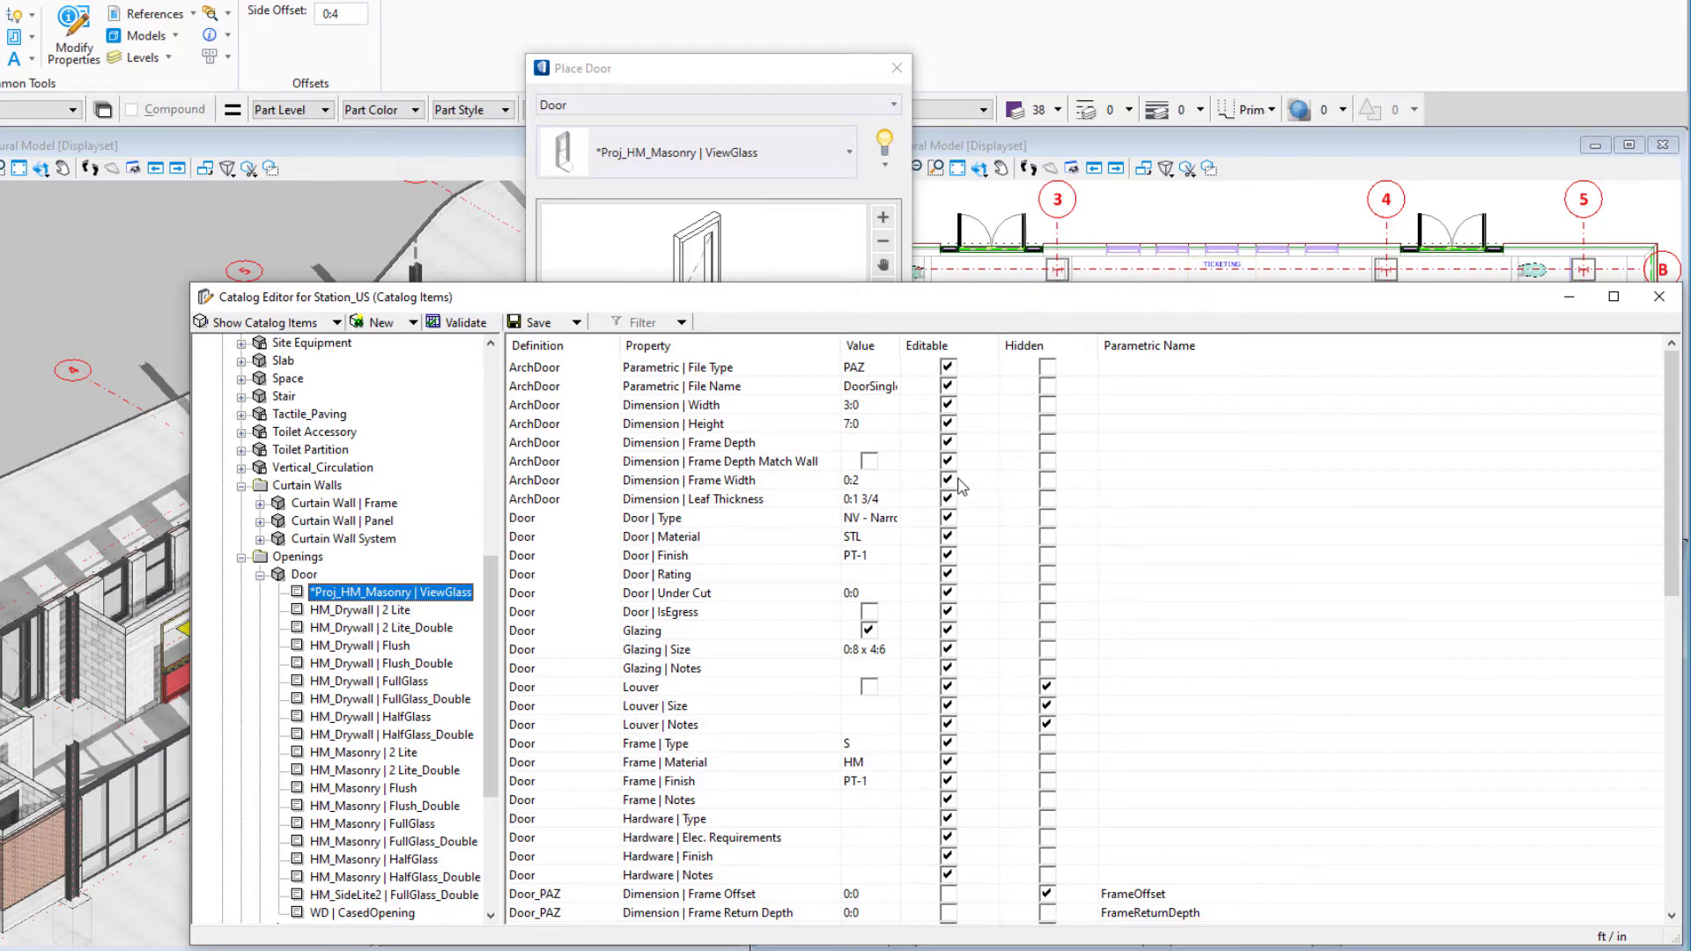
# Set the door's Frame Depth to :5 3/4 and make that property non-editable.
pyautogui.click(851, 447)
pyautogui.click(859, 442)
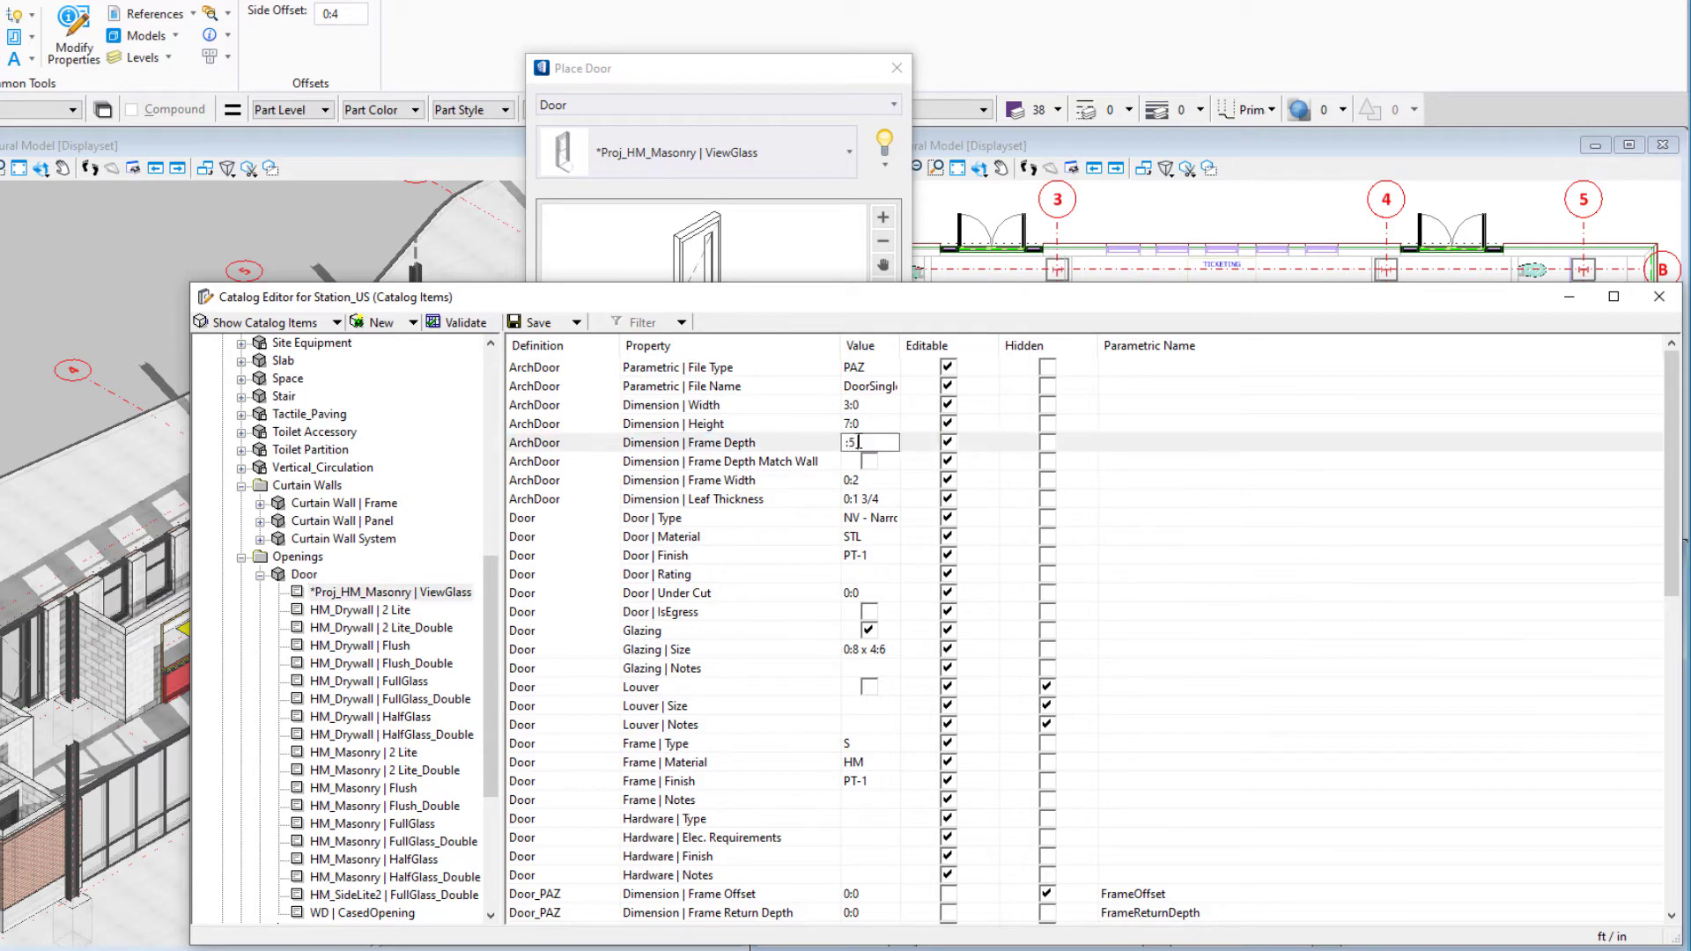
pyautogui.write('3/4')
pyautogui.press('Return')
pyautogui.click(948, 442)
# Hide the Frame Depth Match Wall property and make Frame Width and Leaf Thickness non-editable.
pyautogui.click(1047, 461)
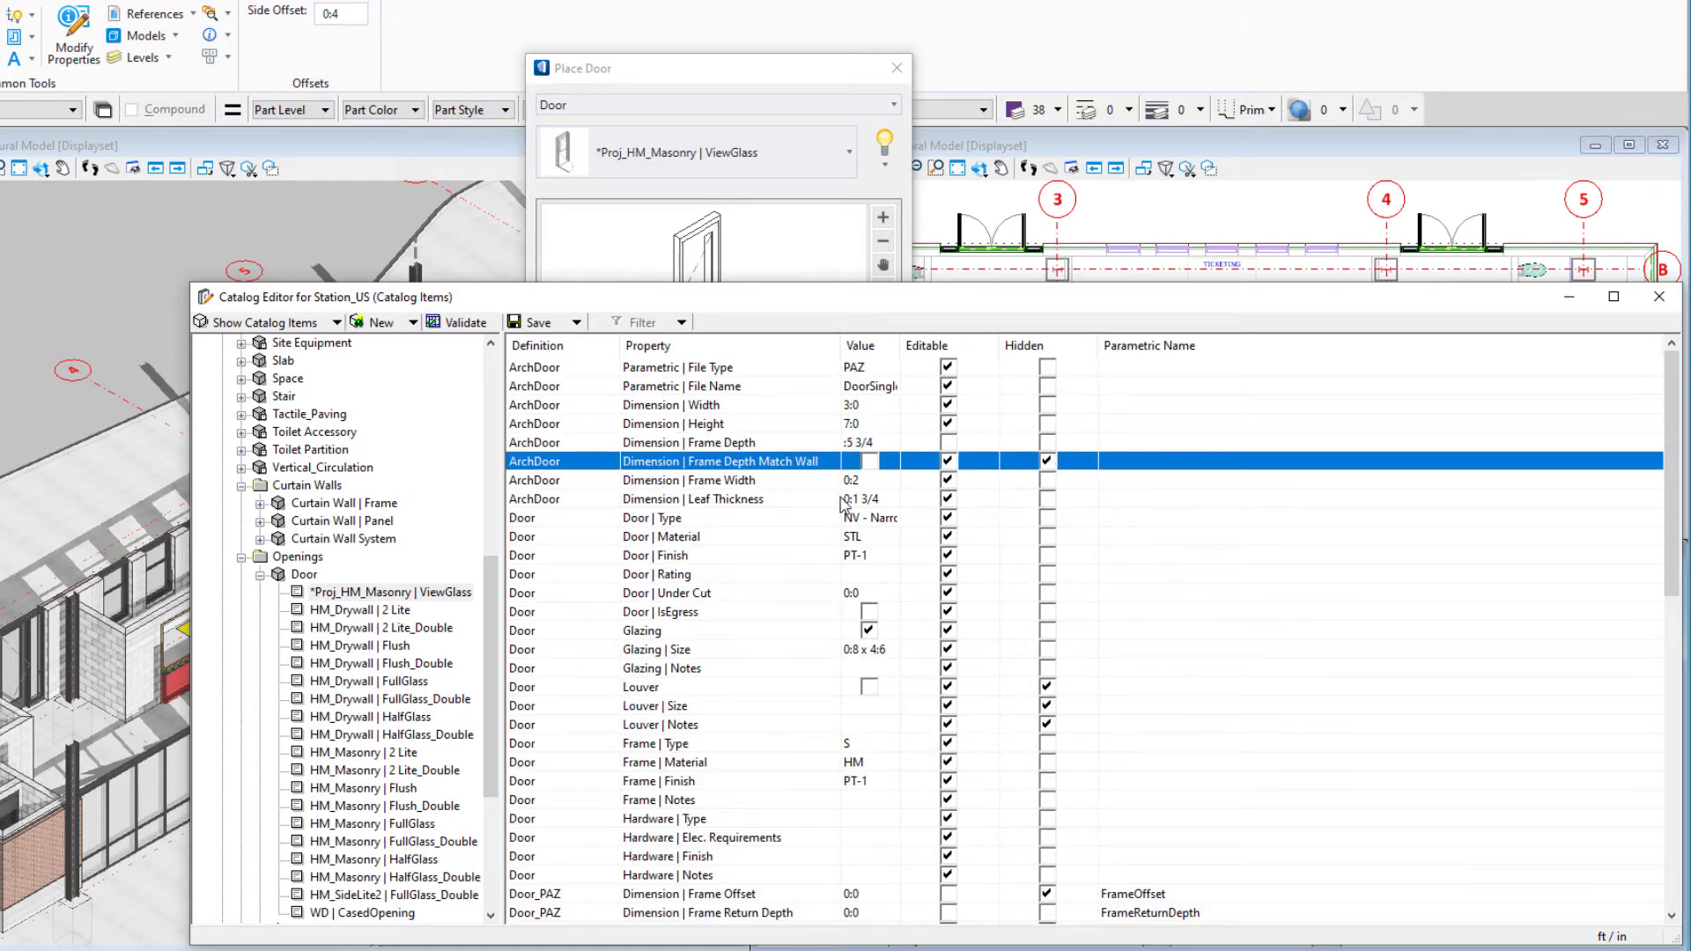
pyautogui.click(947, 480)
pyautogui.click(948, 498)
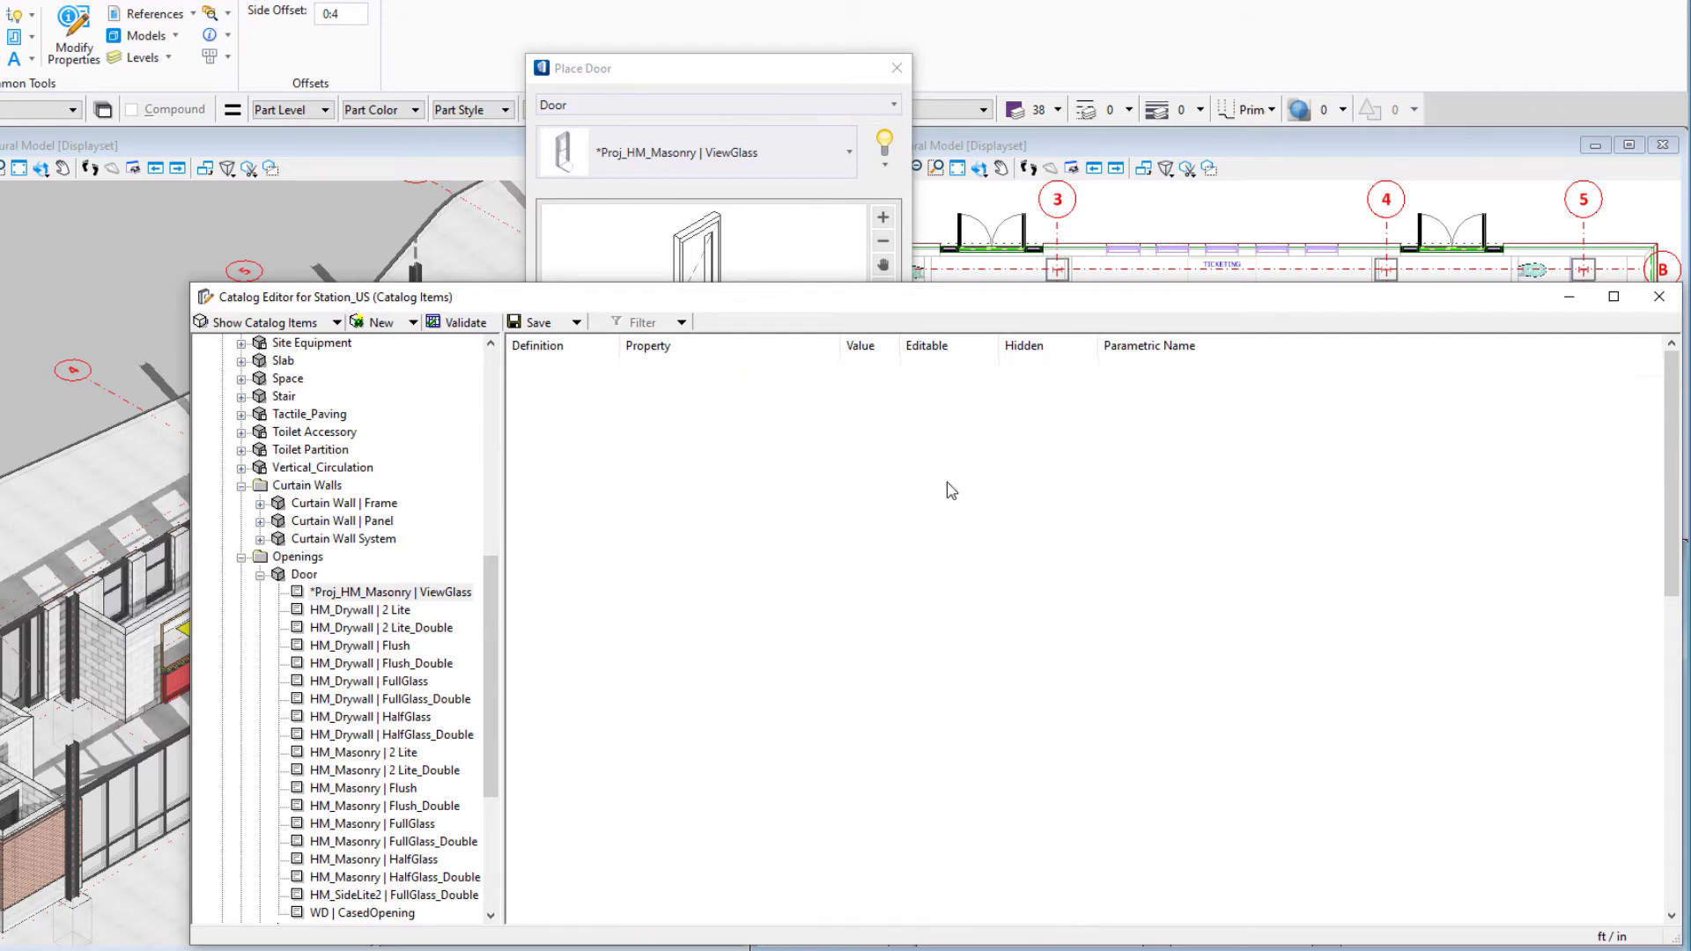
# Widen the Value column and make Door Type, Door Material, Glazing, Frame Type and Frame Material non-editable.
pyautogui.moveTo(900, 346); pyautogui.dragTo(954, 345)
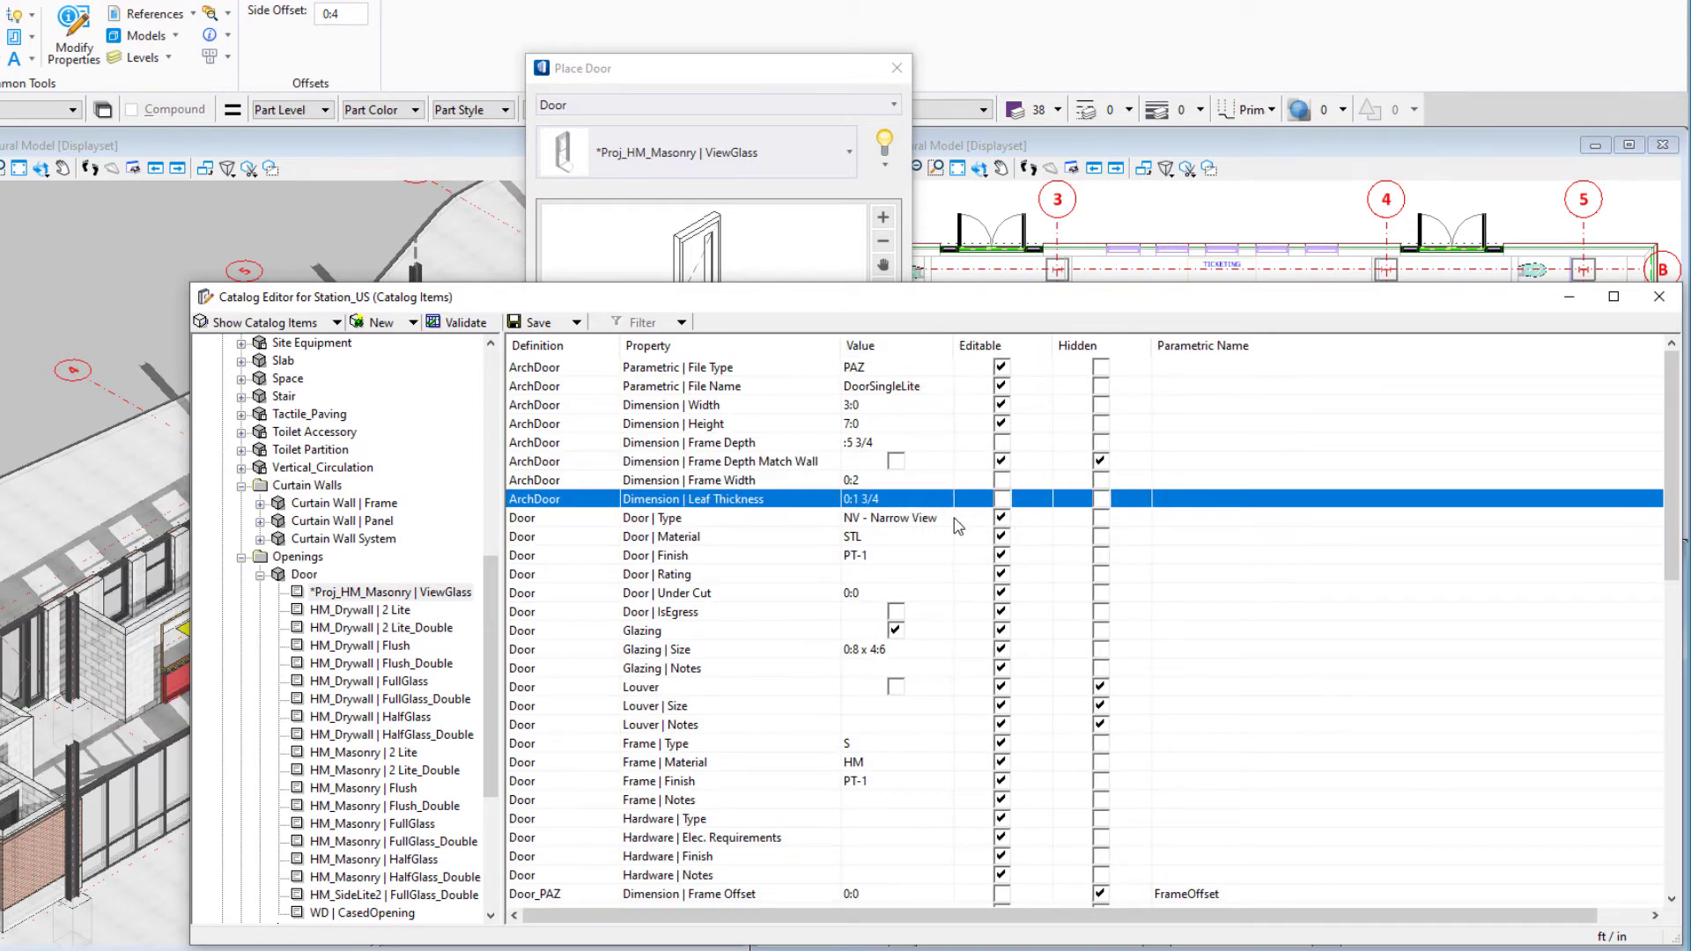
pyautogui.click(1002, 518)
pyautogui.click(1003, 537)
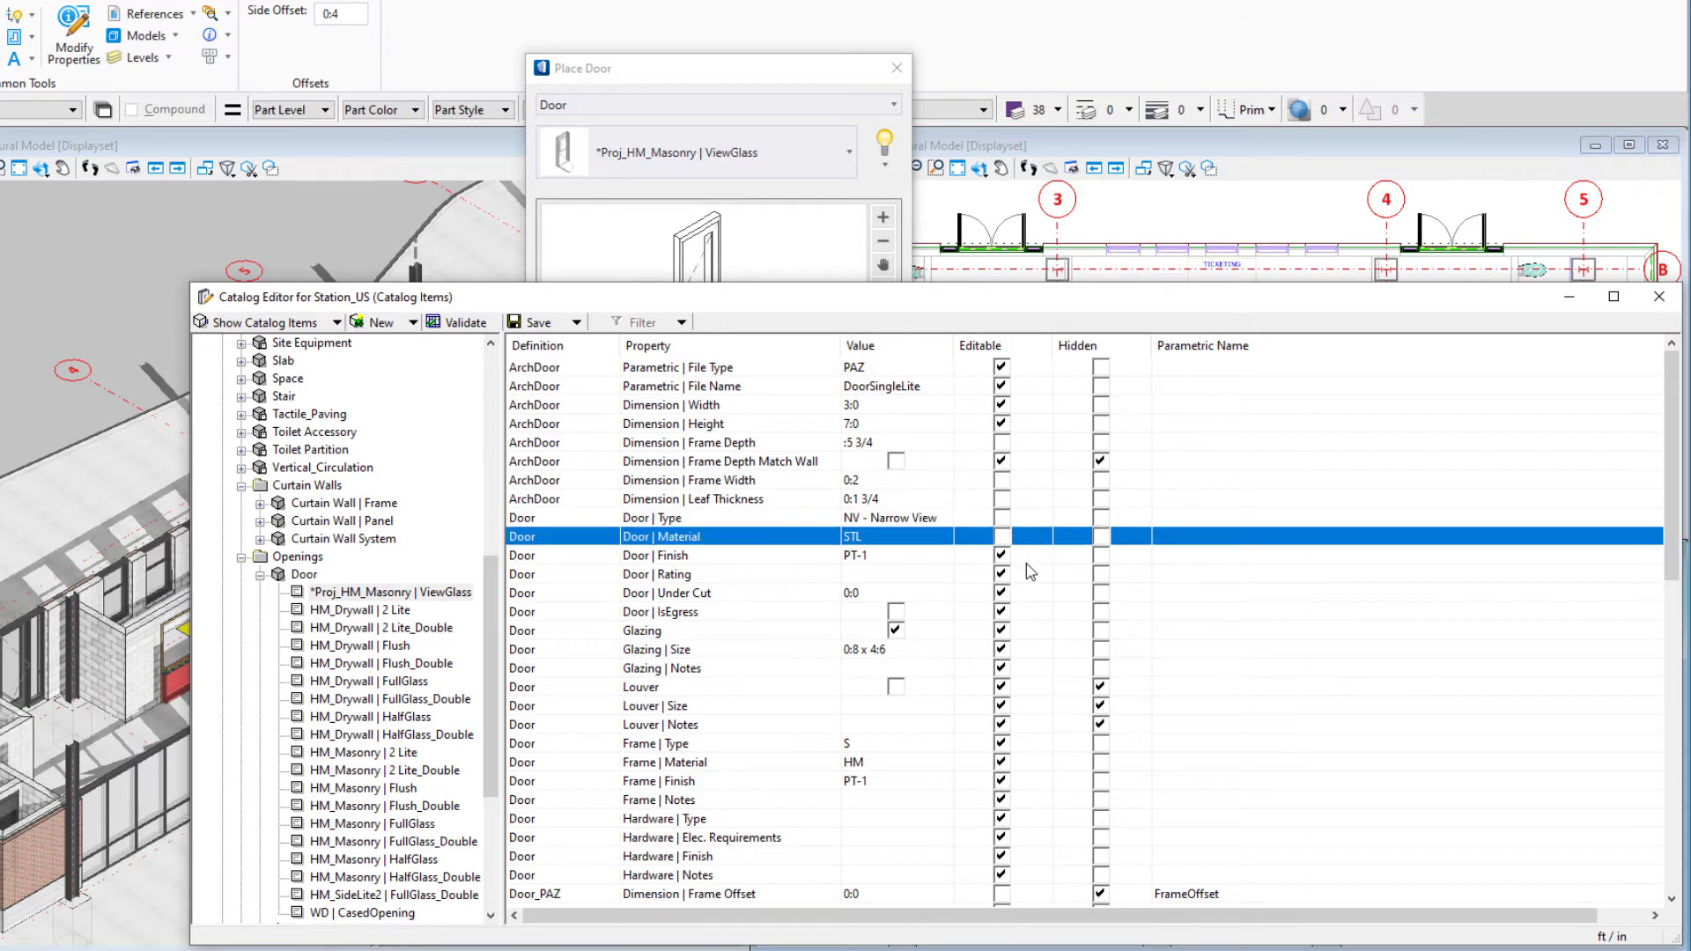
pyautogui.click(1001, 633)
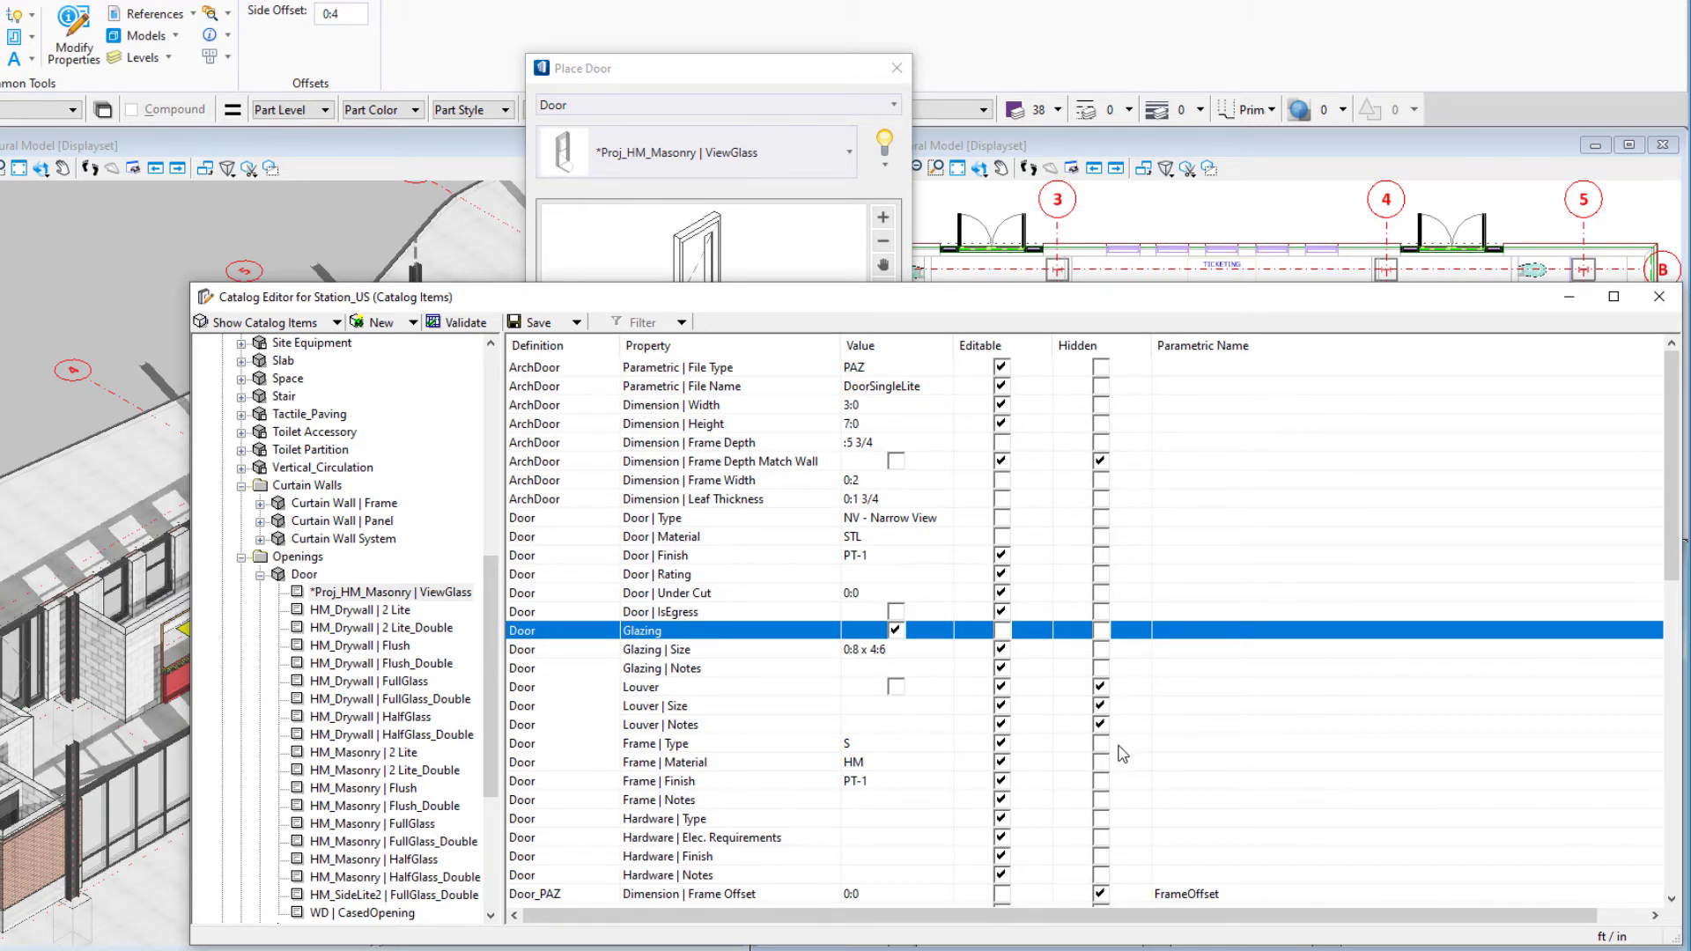
pyautogui.click(1081, 746)
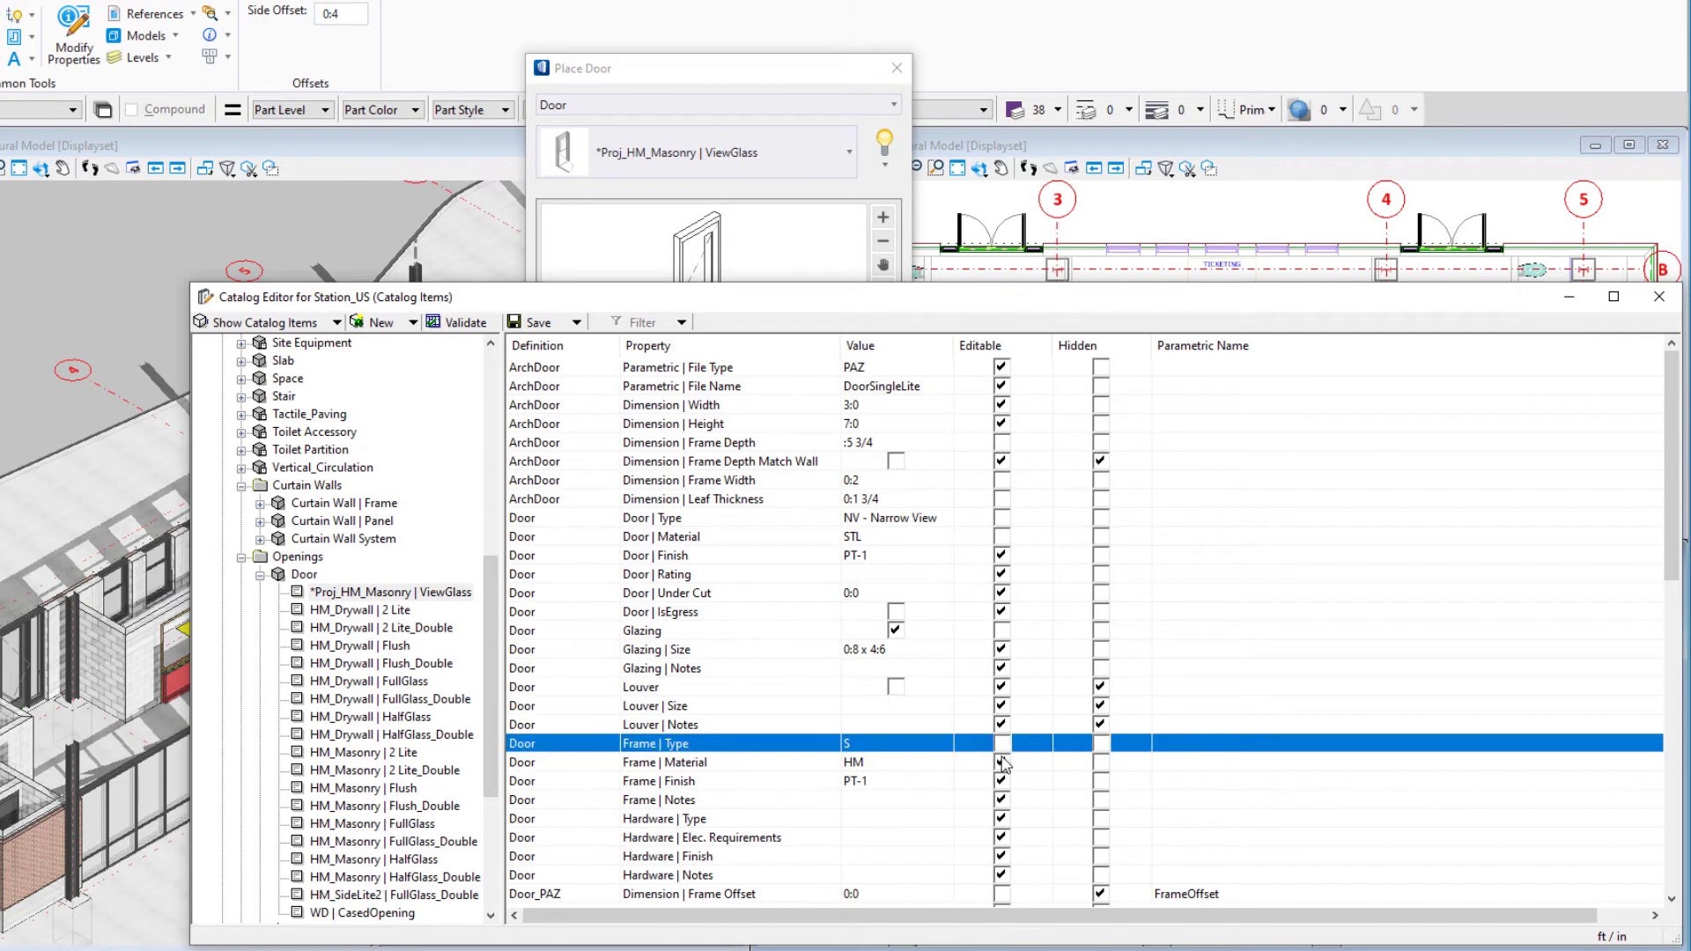
pyautogui.click(1001, 764)
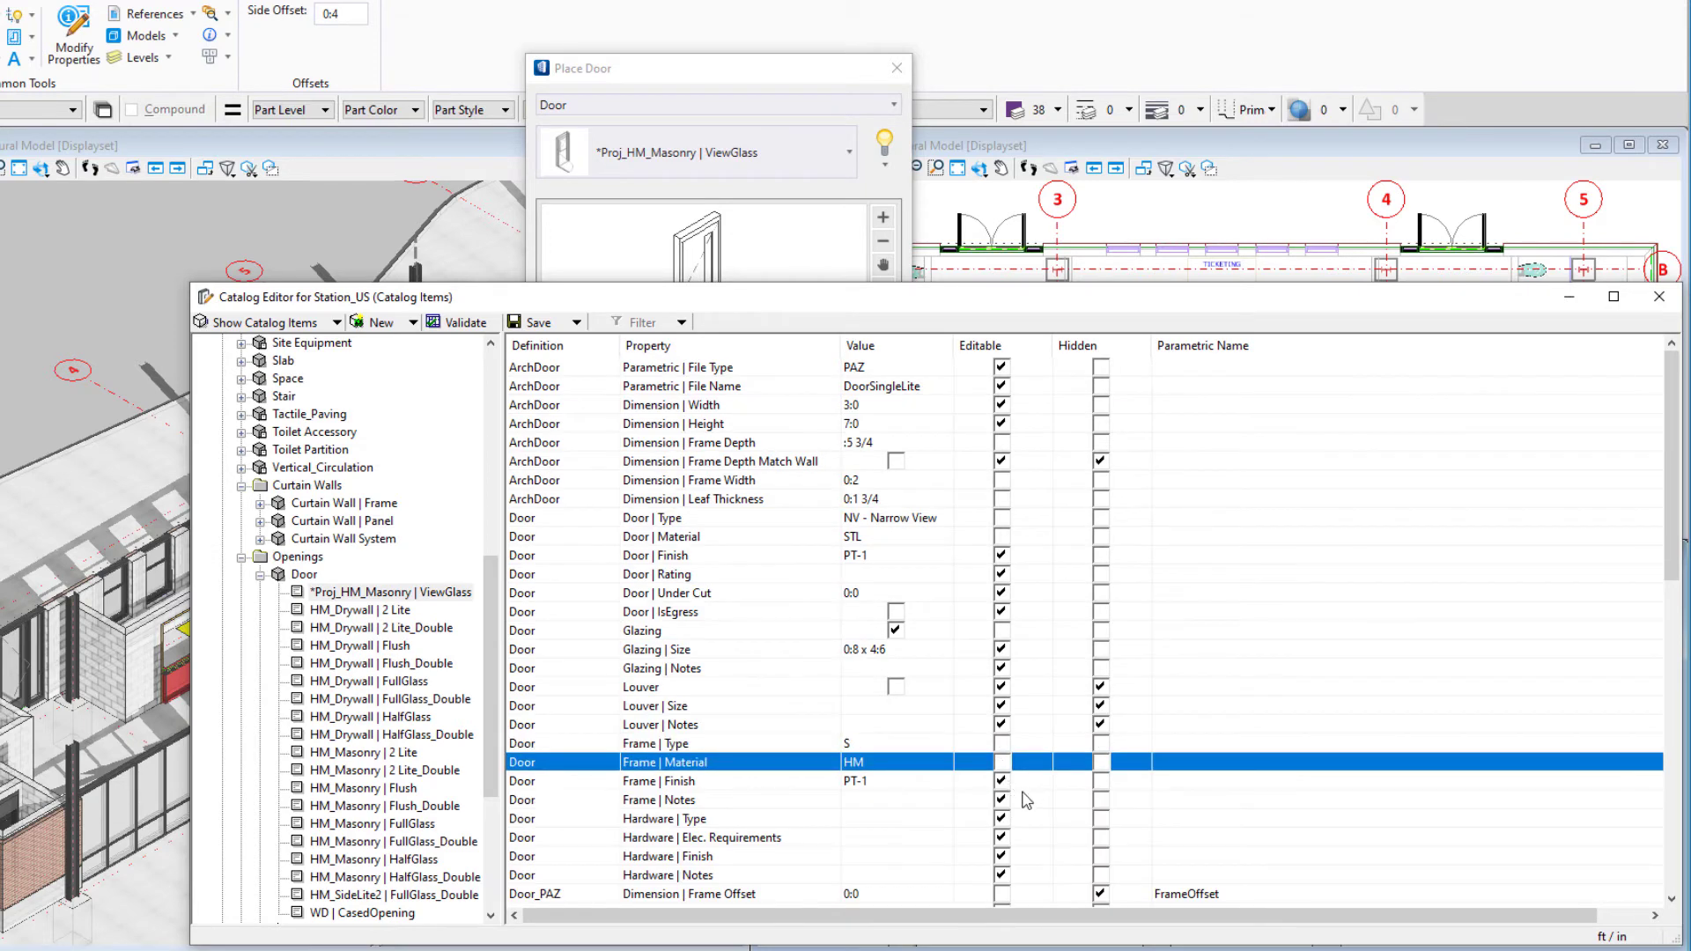
# Hide the Frame Notes property and the Hardware properties Type, Elec. Requirements, Finish and Notes.
pyautogui.click(1101, 800)
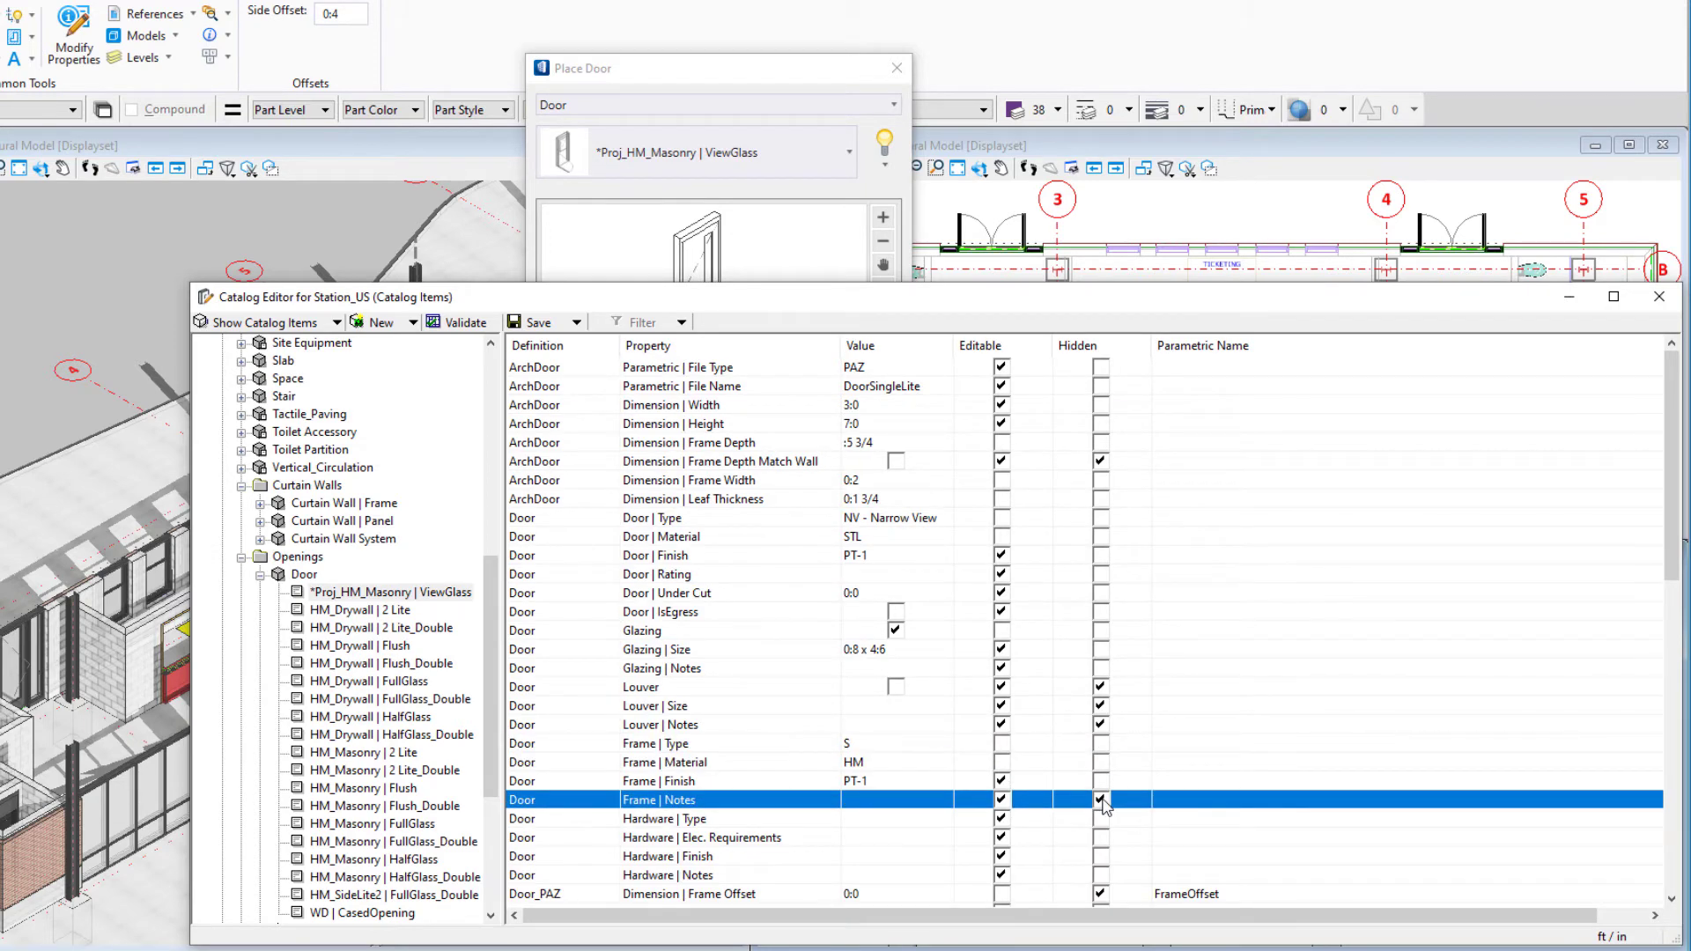
pyautogui.click(1101, 819)
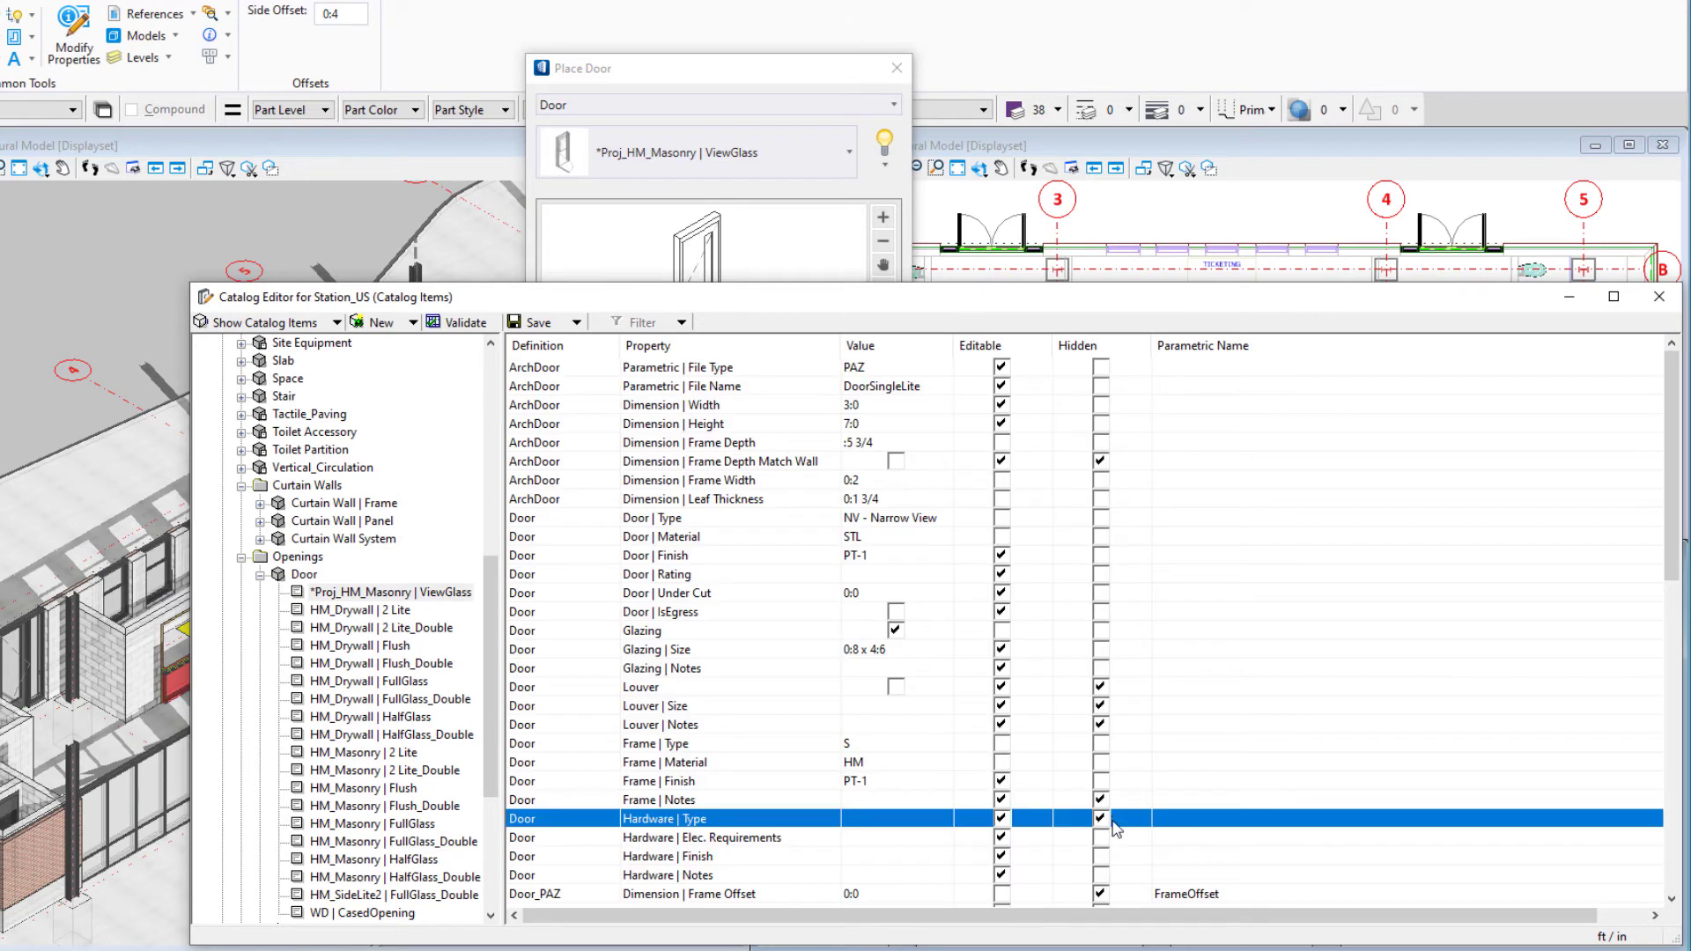
pyautogui.click(1103, 838)
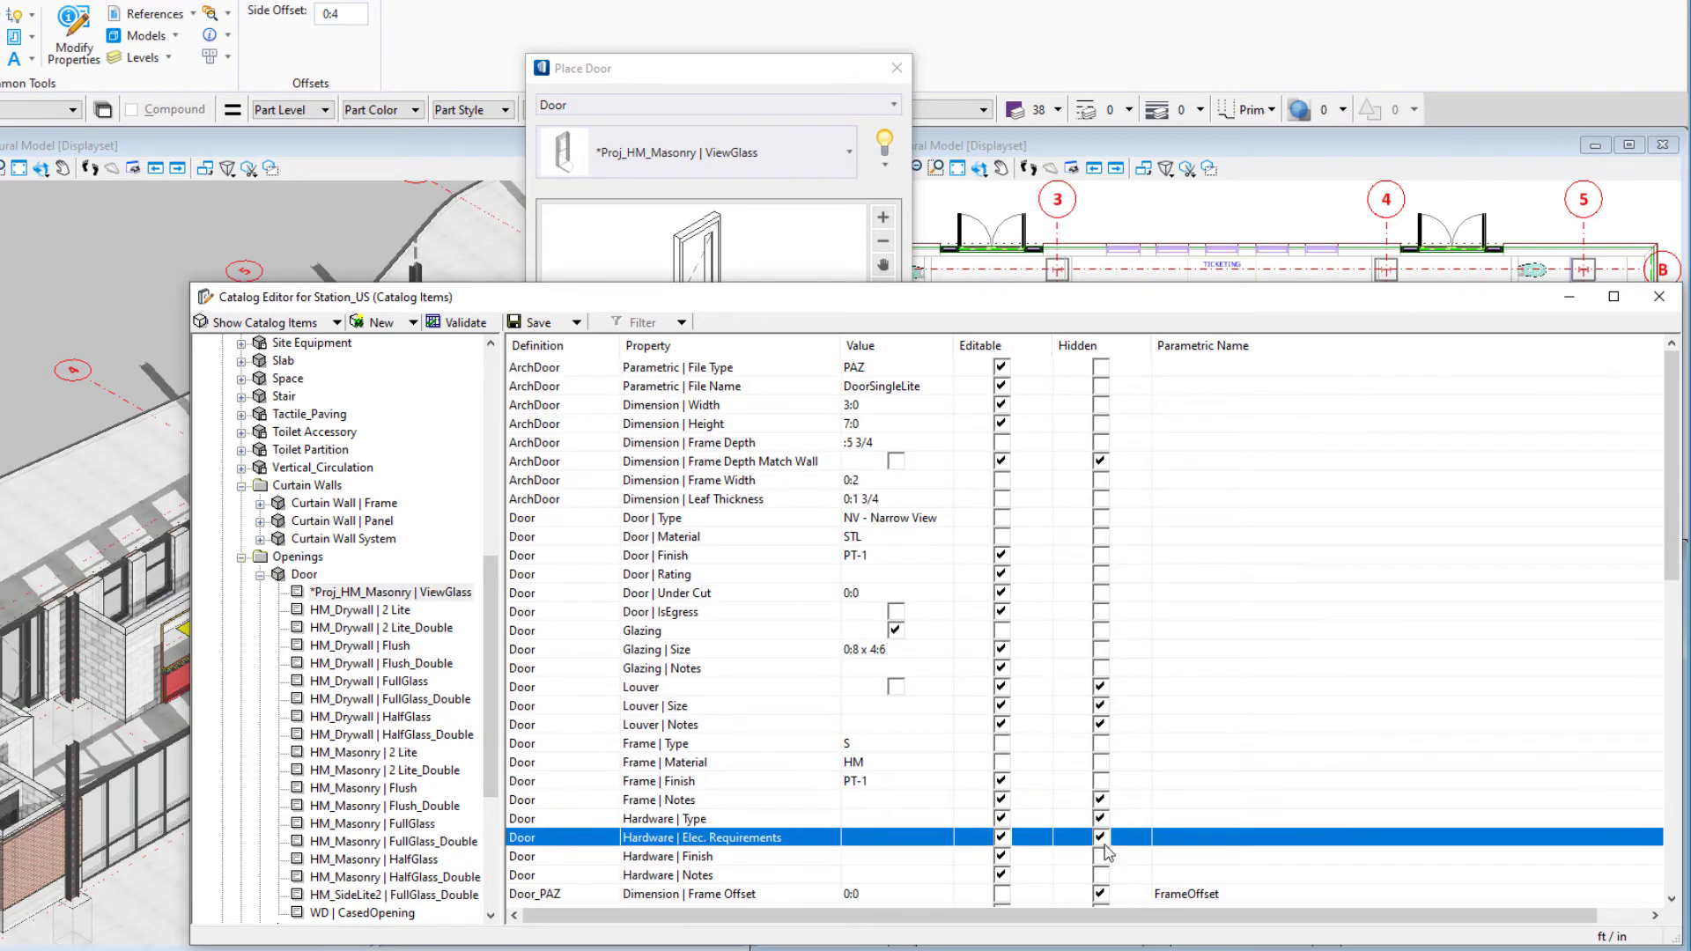
pyautogui.click(1103, 857)
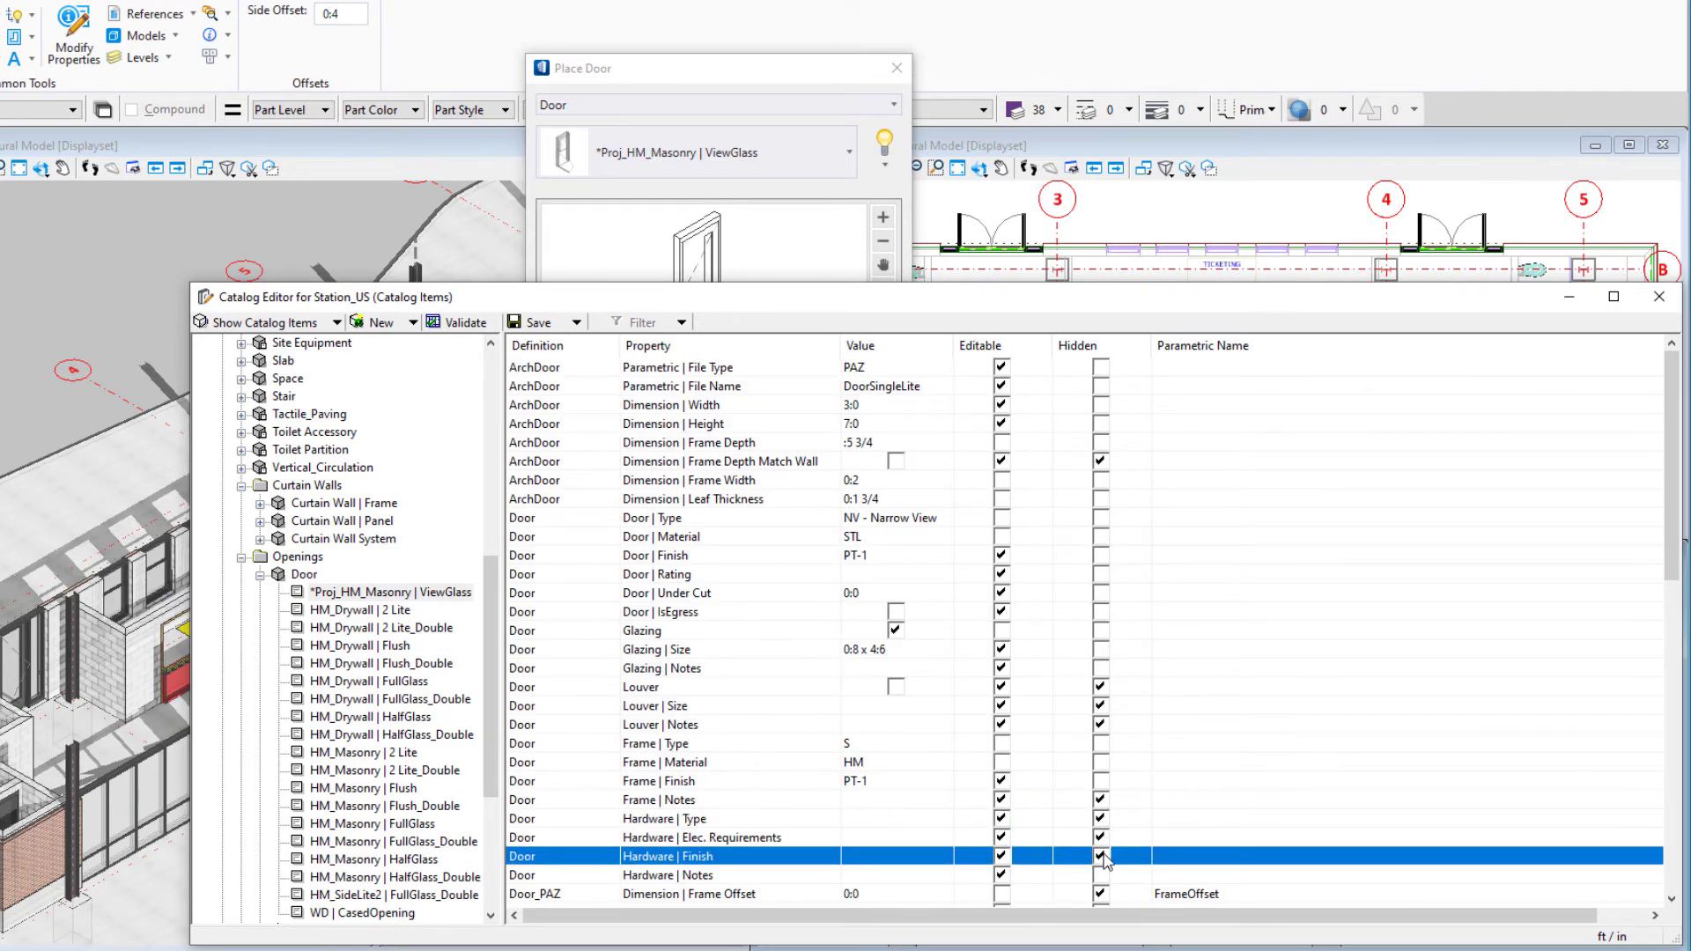
pyautogui.scroll(-3, 1105, 861)
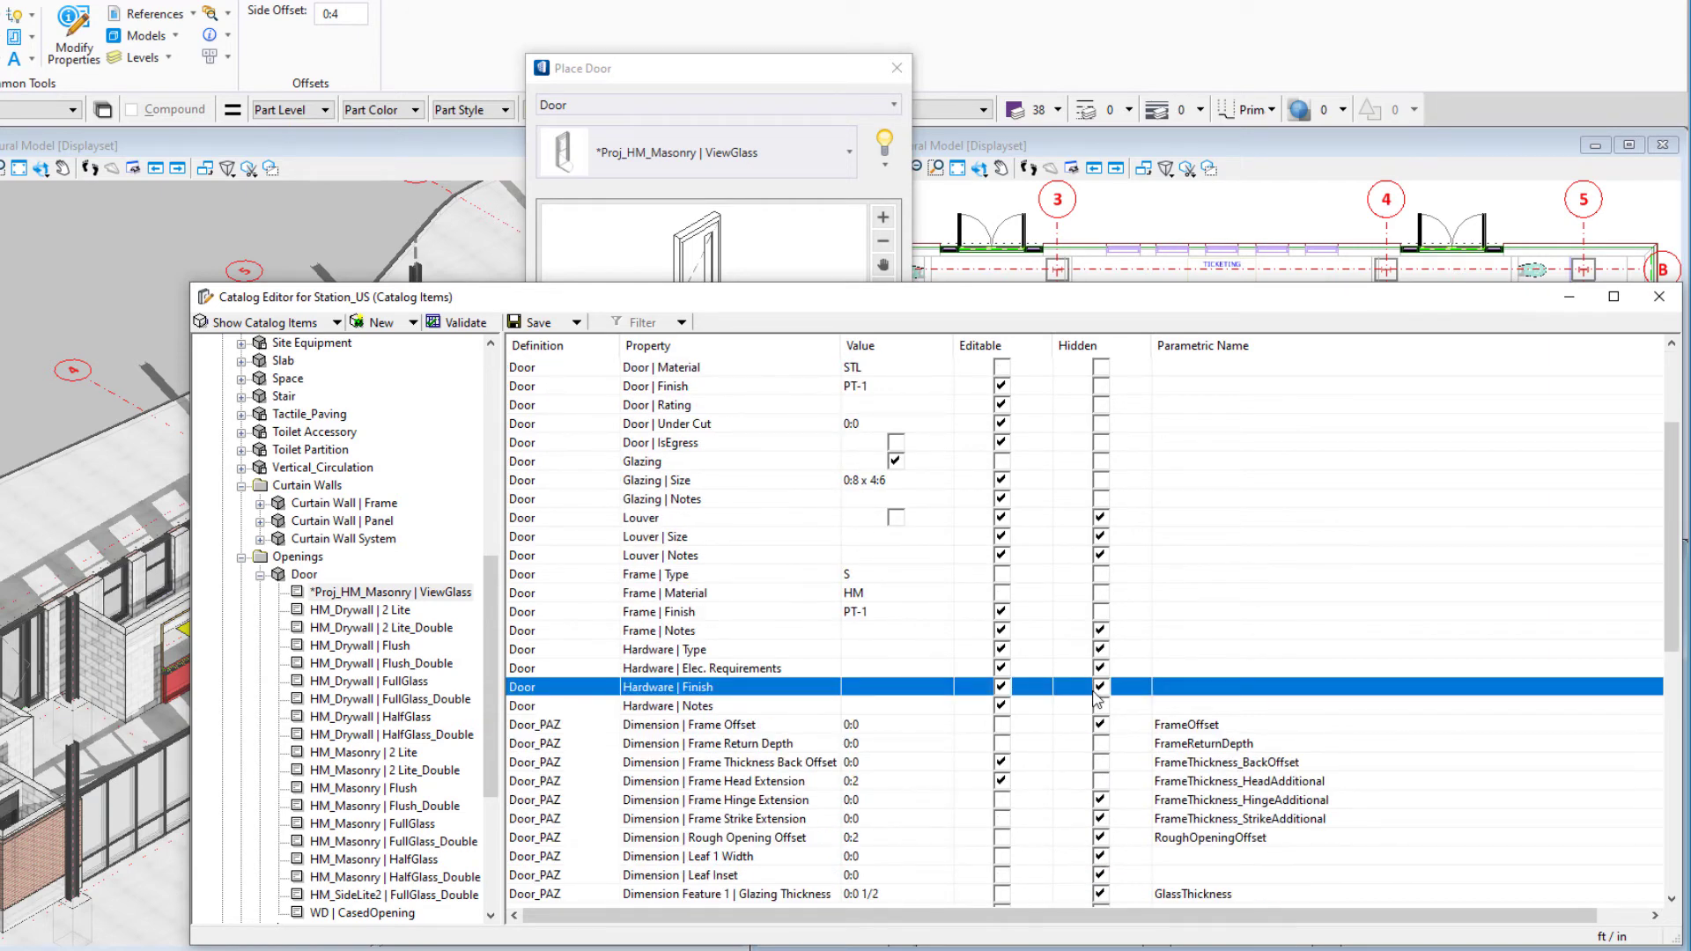
pyautogui.click(1099, 707)
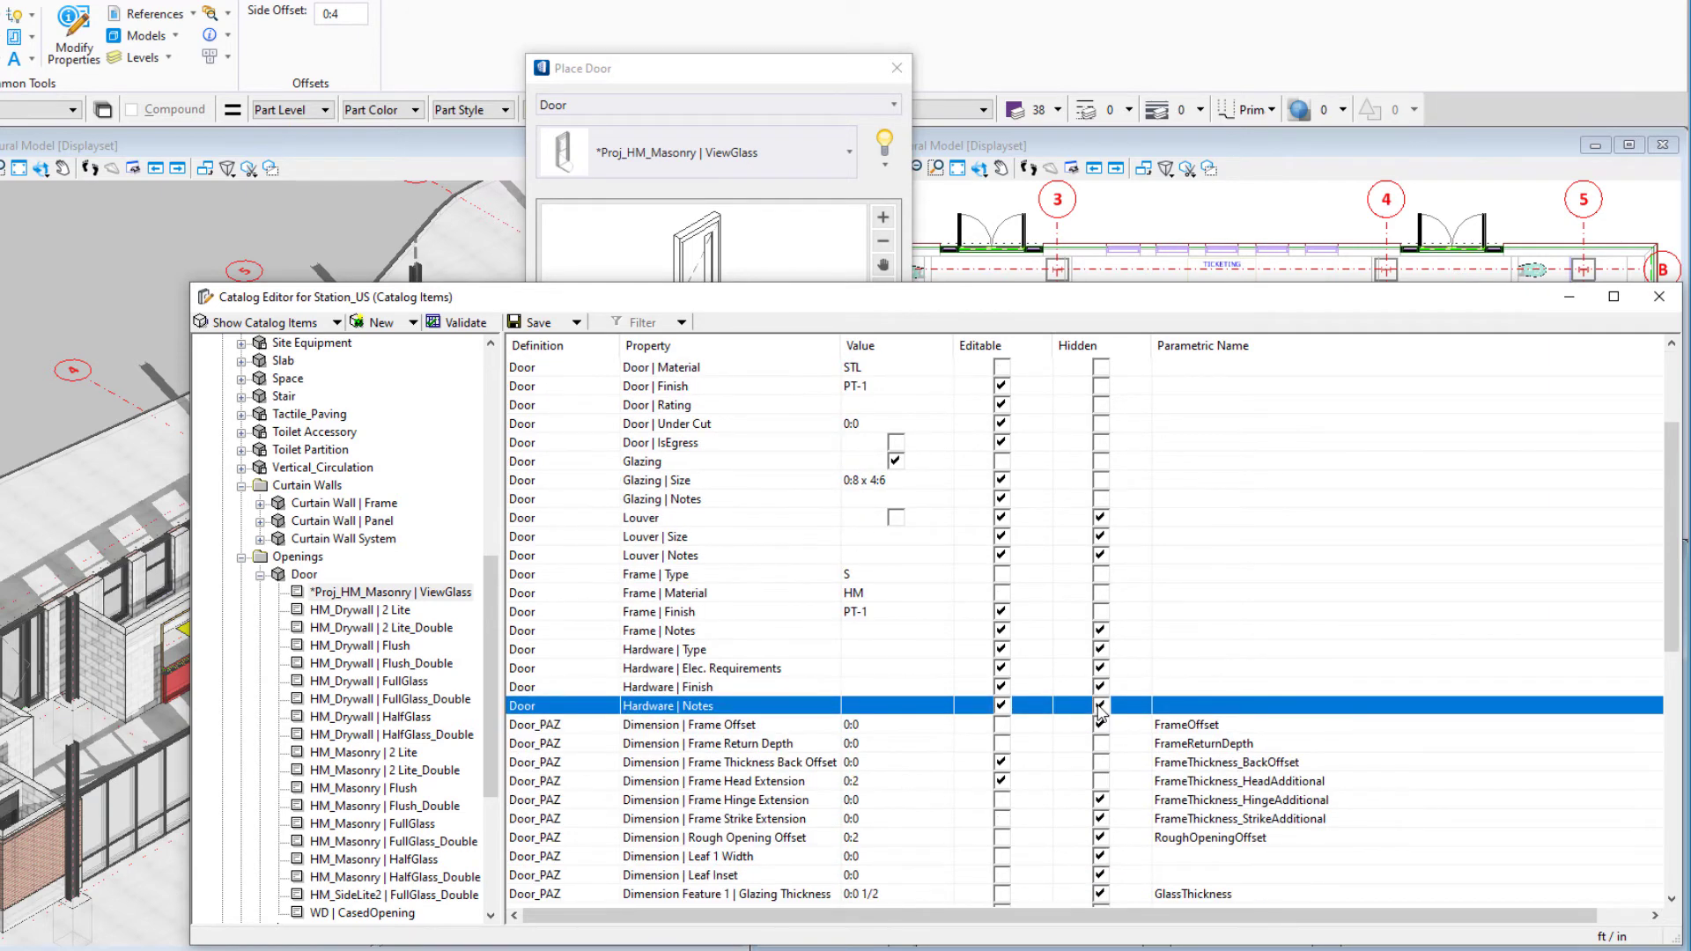
# Hide the Frame Return Depth, Frame Thickness Back Offset and Frame Head Extension dimensions.
pyautogui.scroll(-2, 1101, 713)
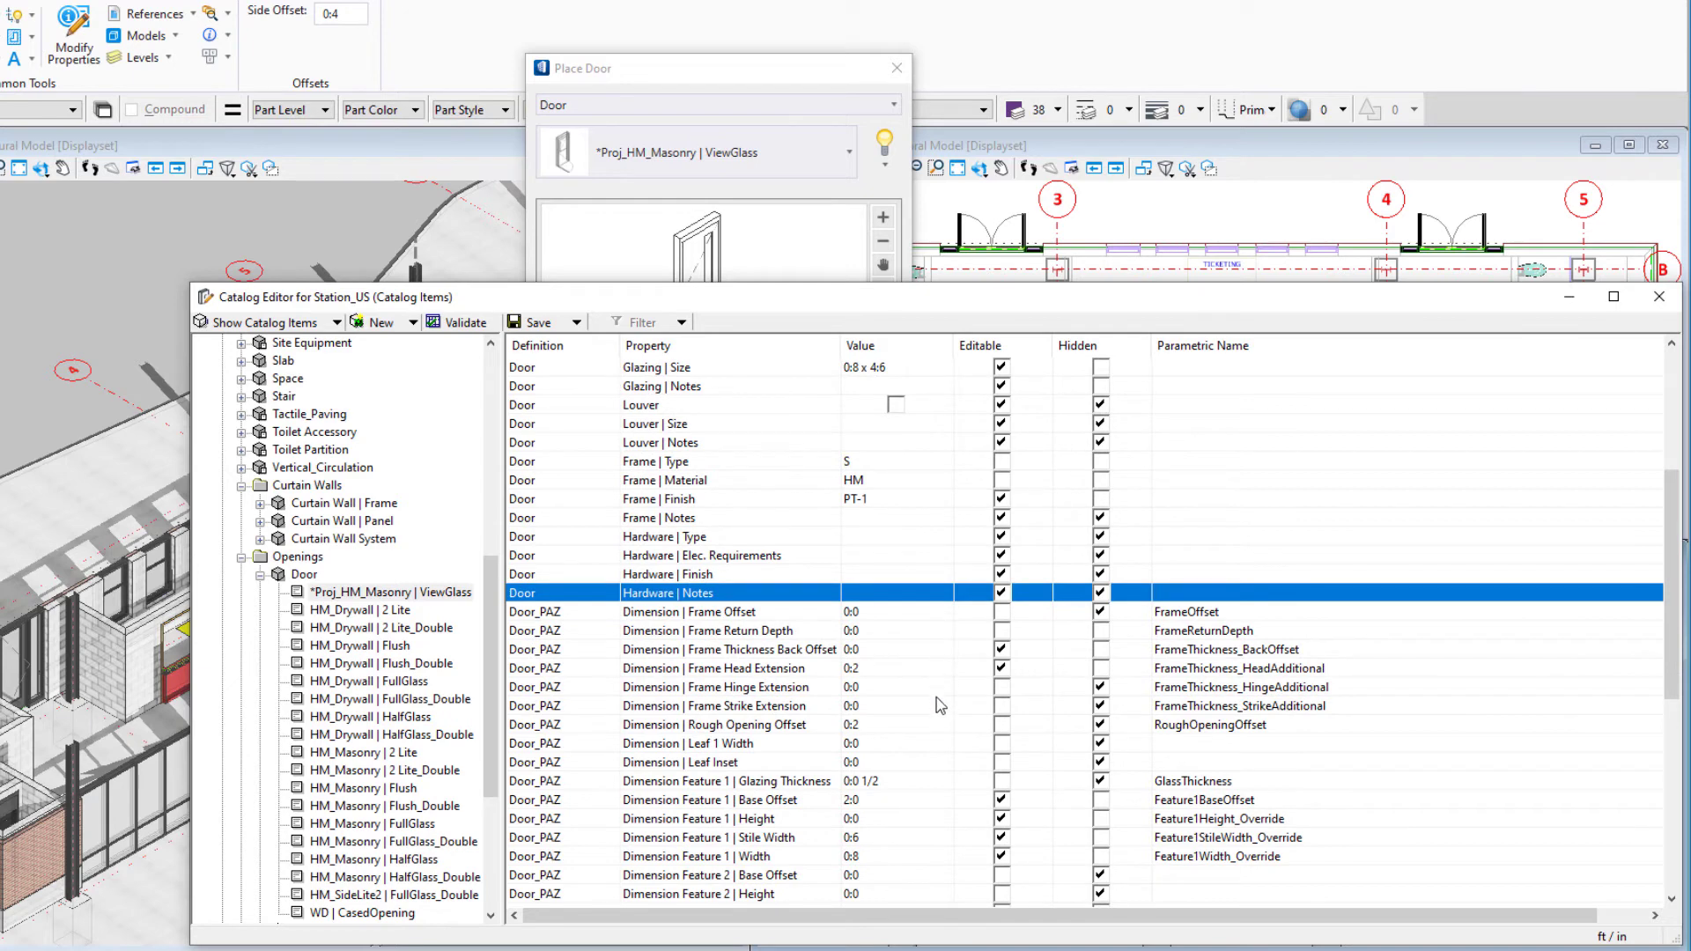
pyautogui.click(1101, 631)
pyautogui.click(1101, 649)
pyautogui.click(1101, 668)
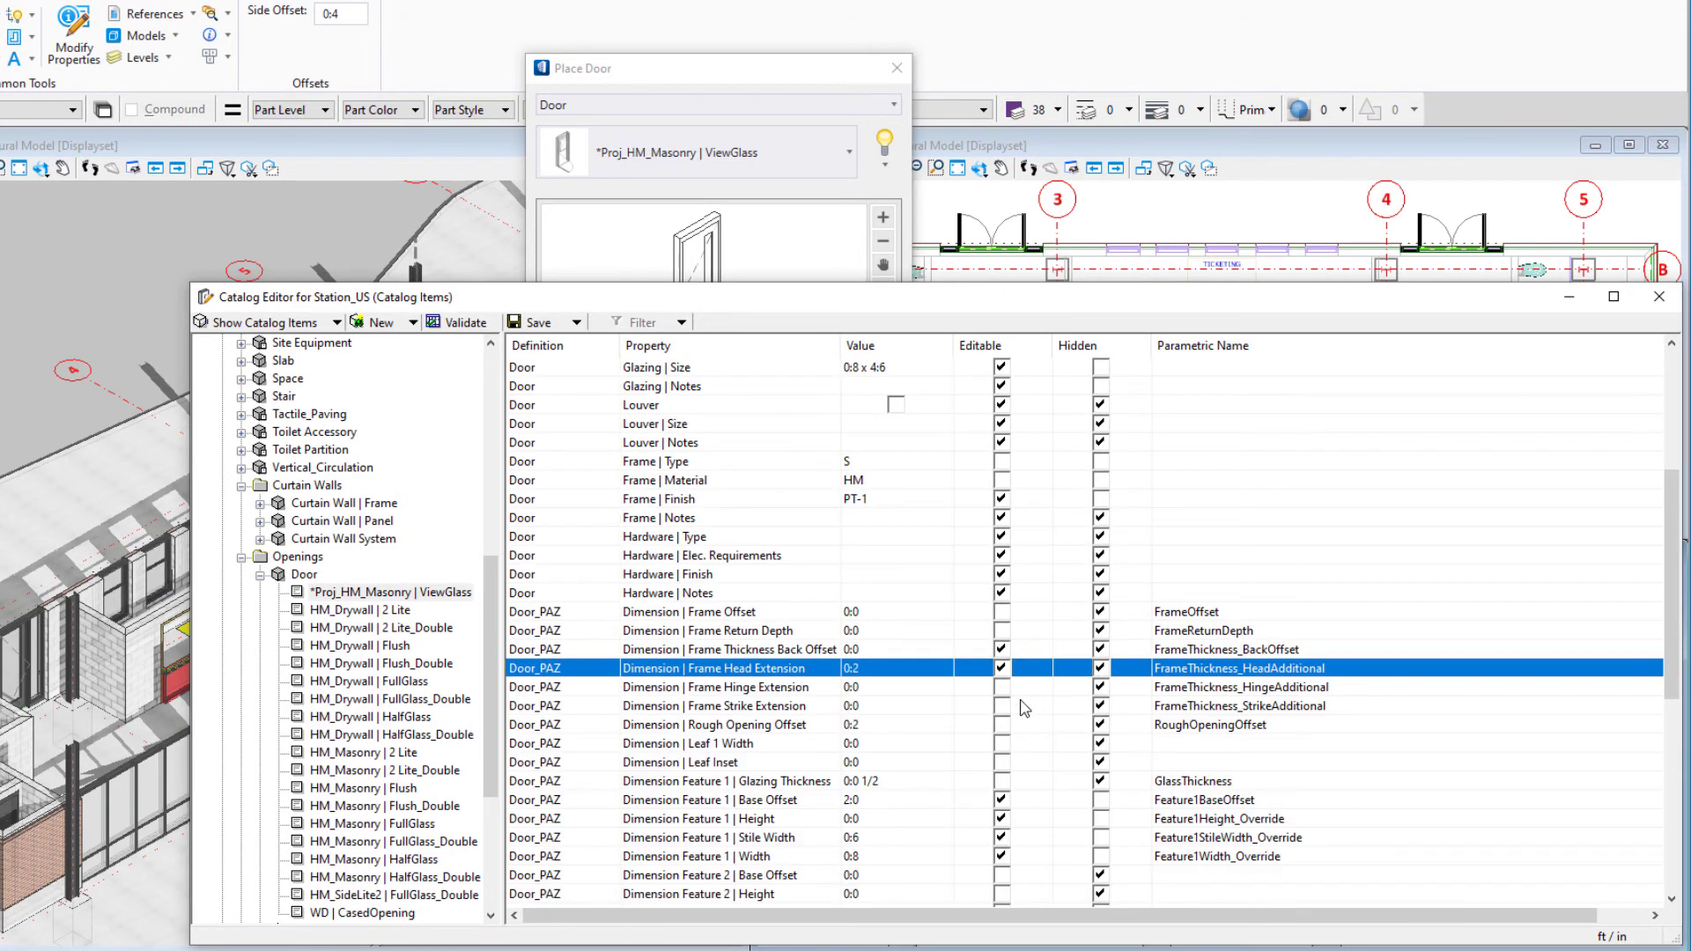
# Hide the Feature 1 dimensions Base Offset, Height, Stile Width and Width.
pyautogui.scroll(-2, 1022, 710)
pyautogui.click(1101, 687)
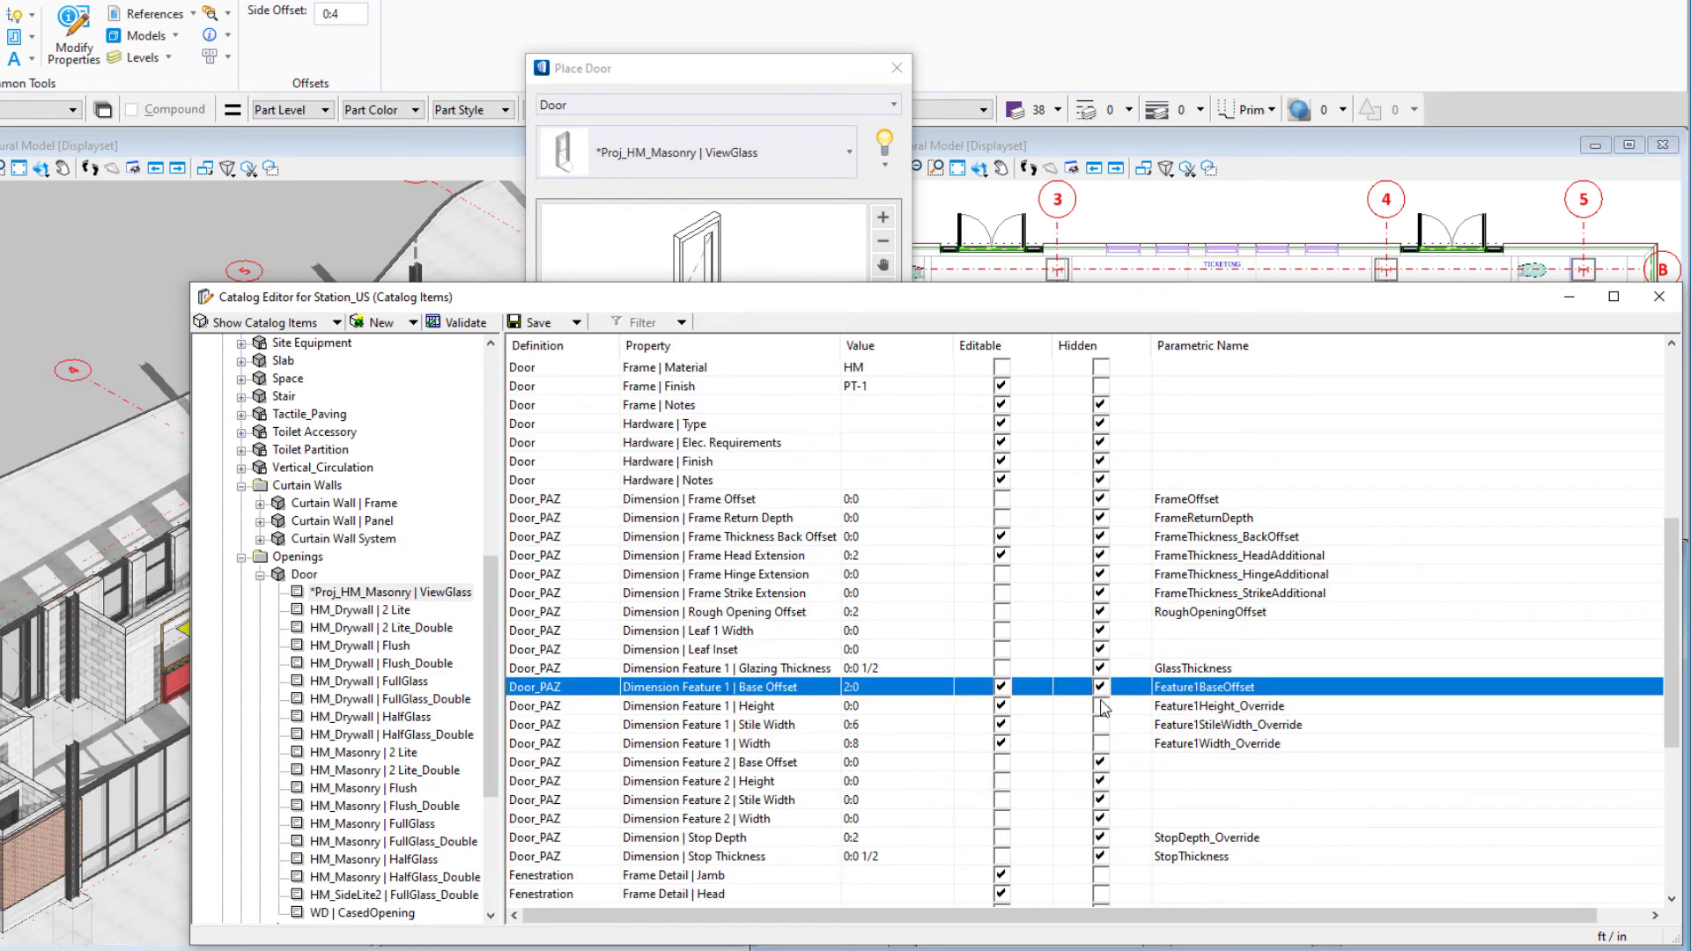
pyautogui.click(1101, 705)
pyautogui.click(1101, 724)
pyautogui.click(1101, 744)
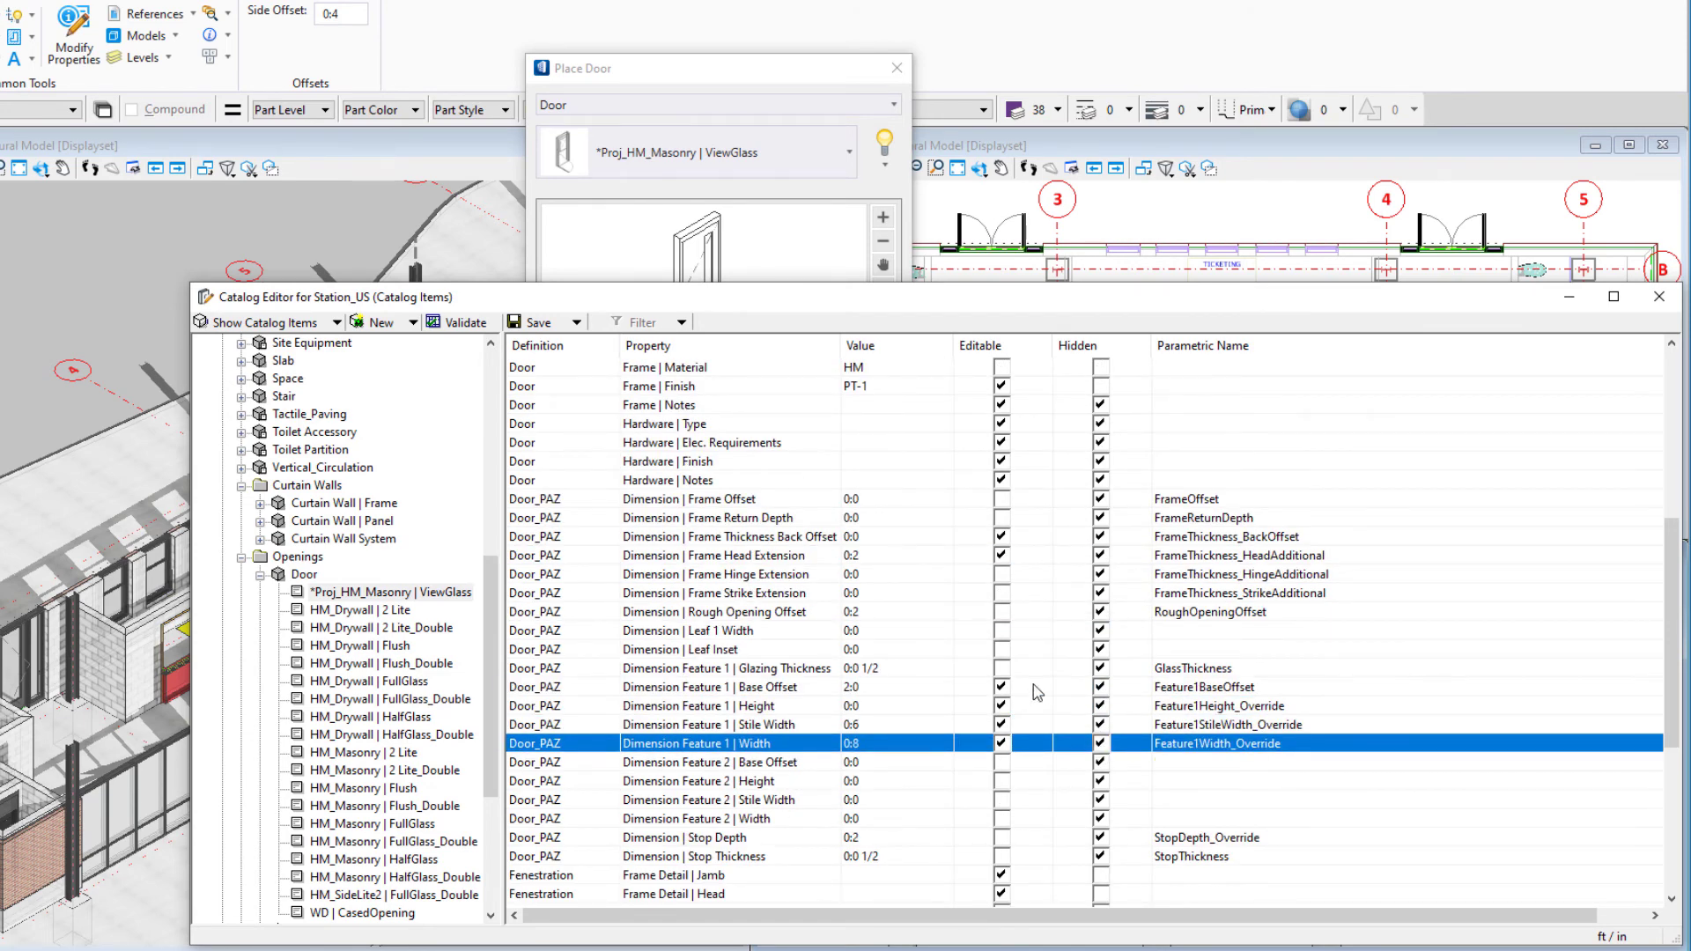